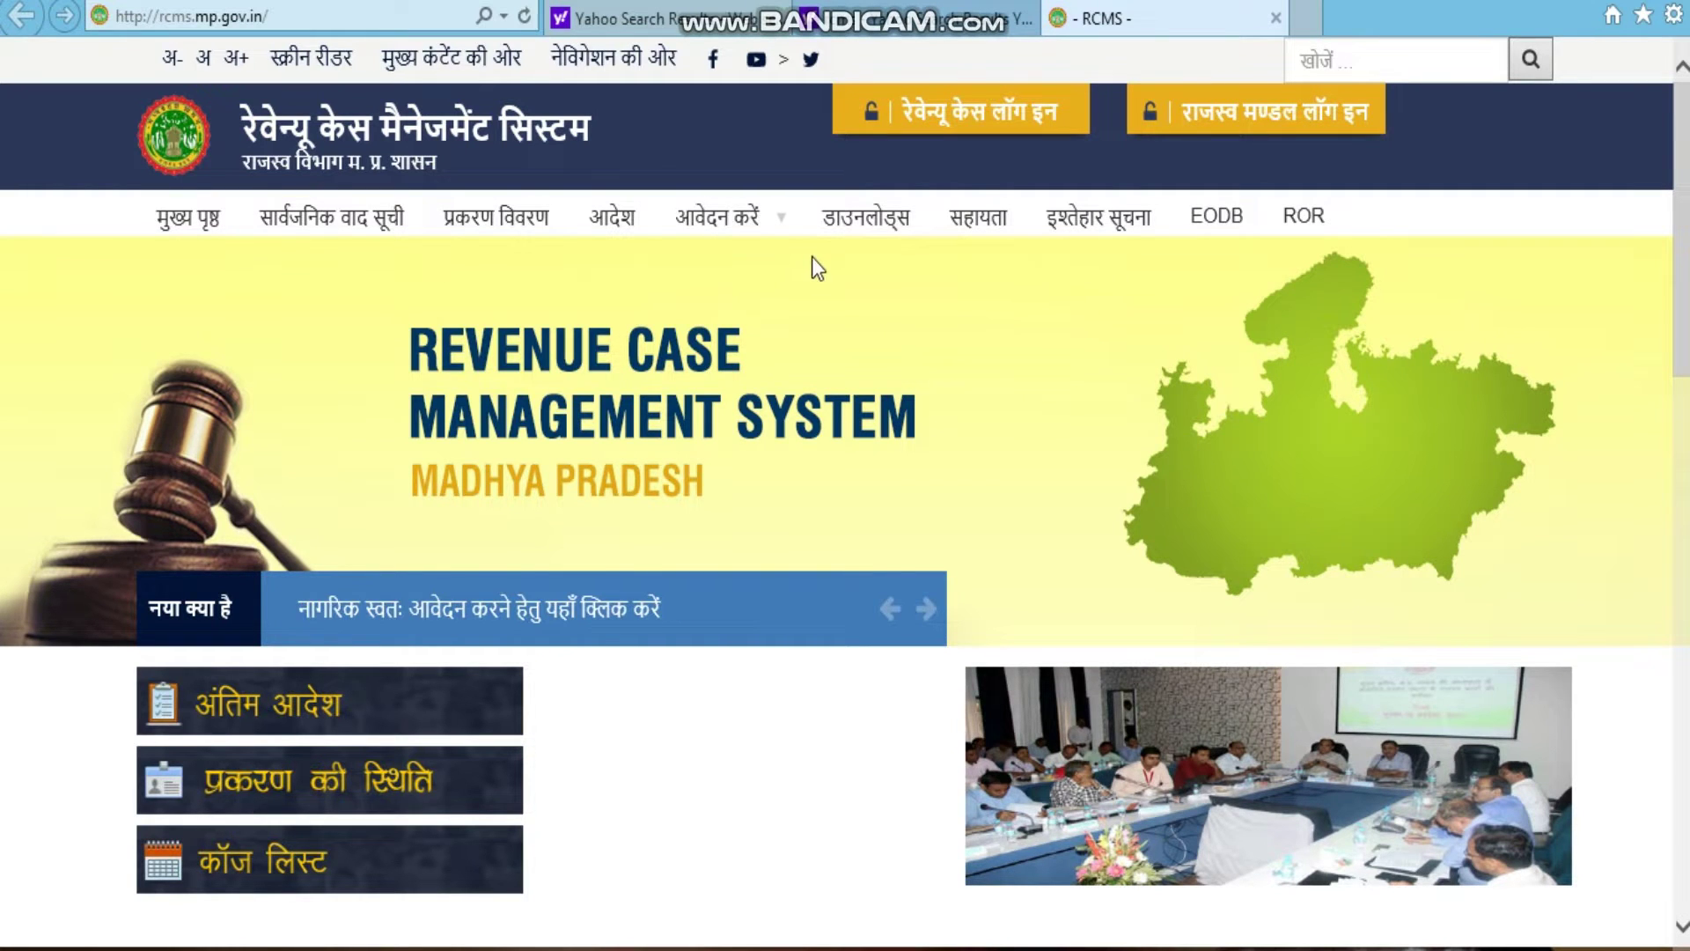
Step: Advance the नया क्या है ticker and open the 'नागरिक स्वतः आवेदन करने हेतु यहाँ क्लिक करें' form
mouse_move(718, 220)
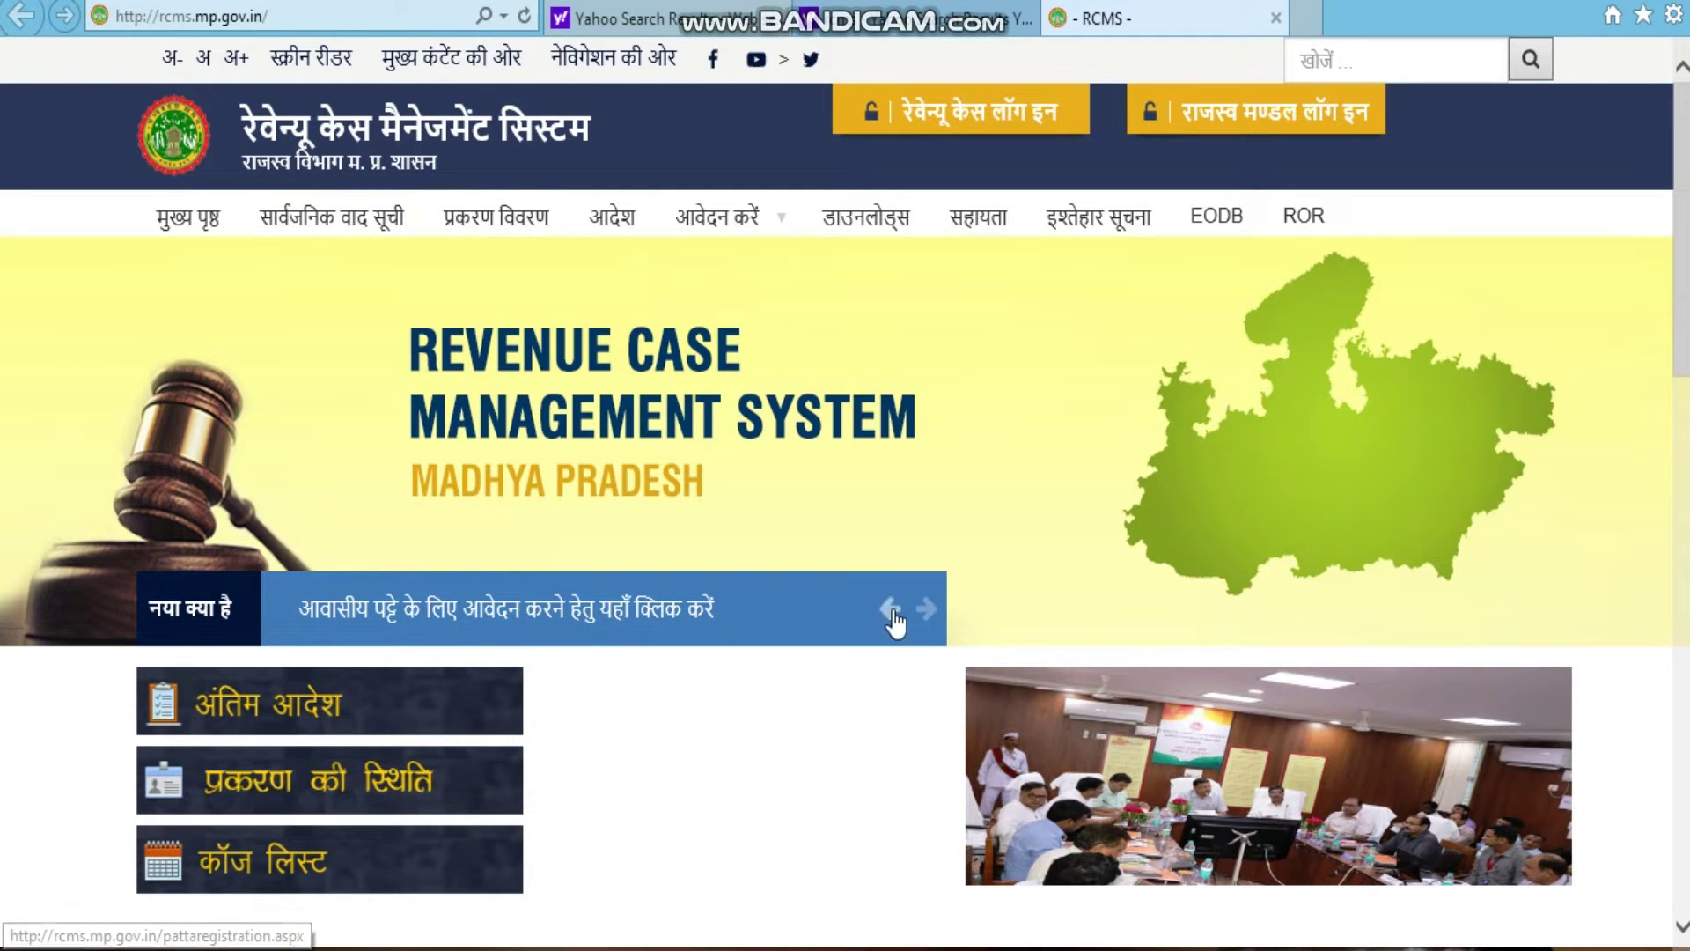
left_click(924, 609)
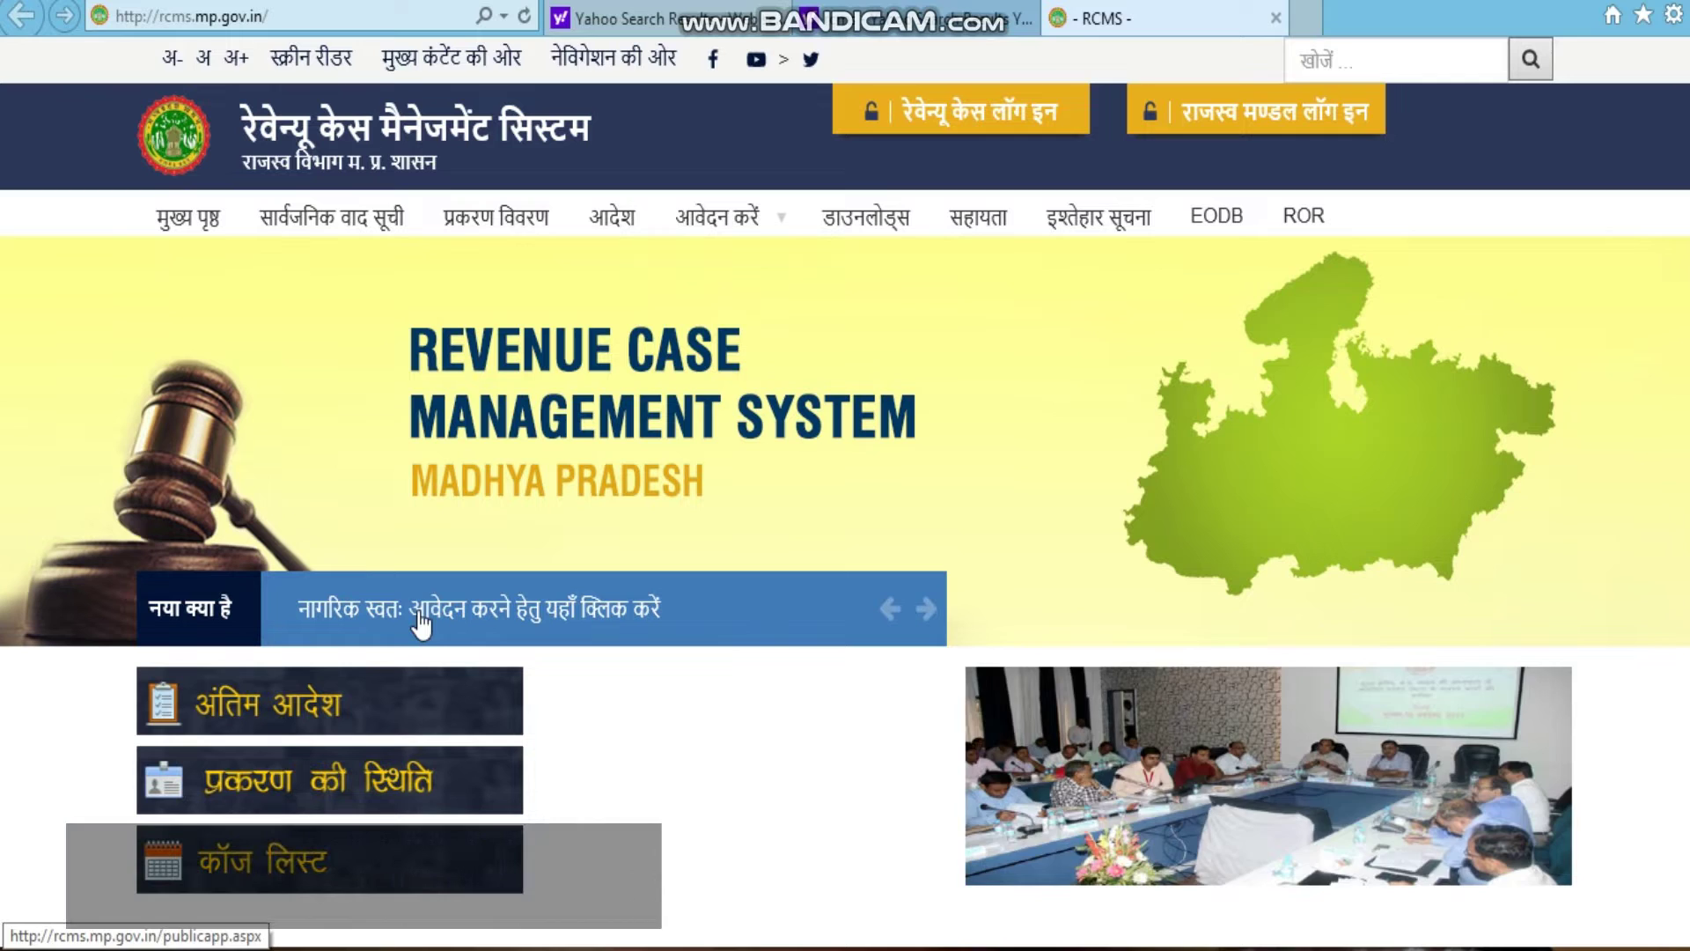
left_click(420, 616)
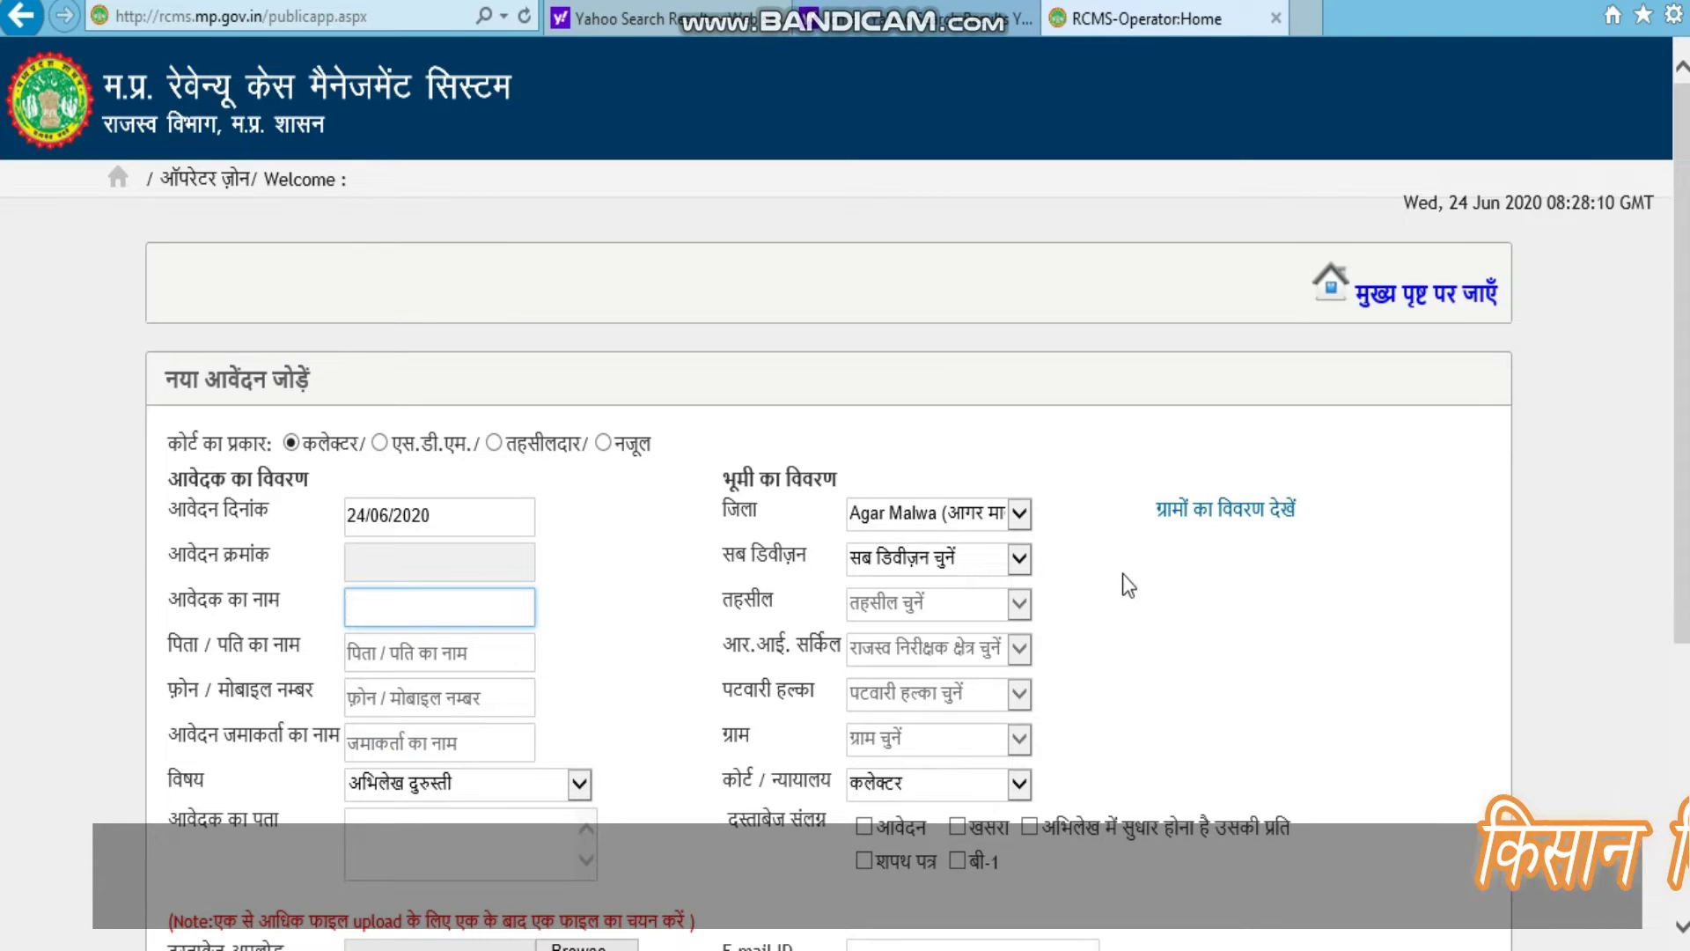
Step: Choose तहसीलदार as the court type and enter the applicant's name, correcting a typo
left_click(1566, 556)
scroll(1565, 557, "down", 2)
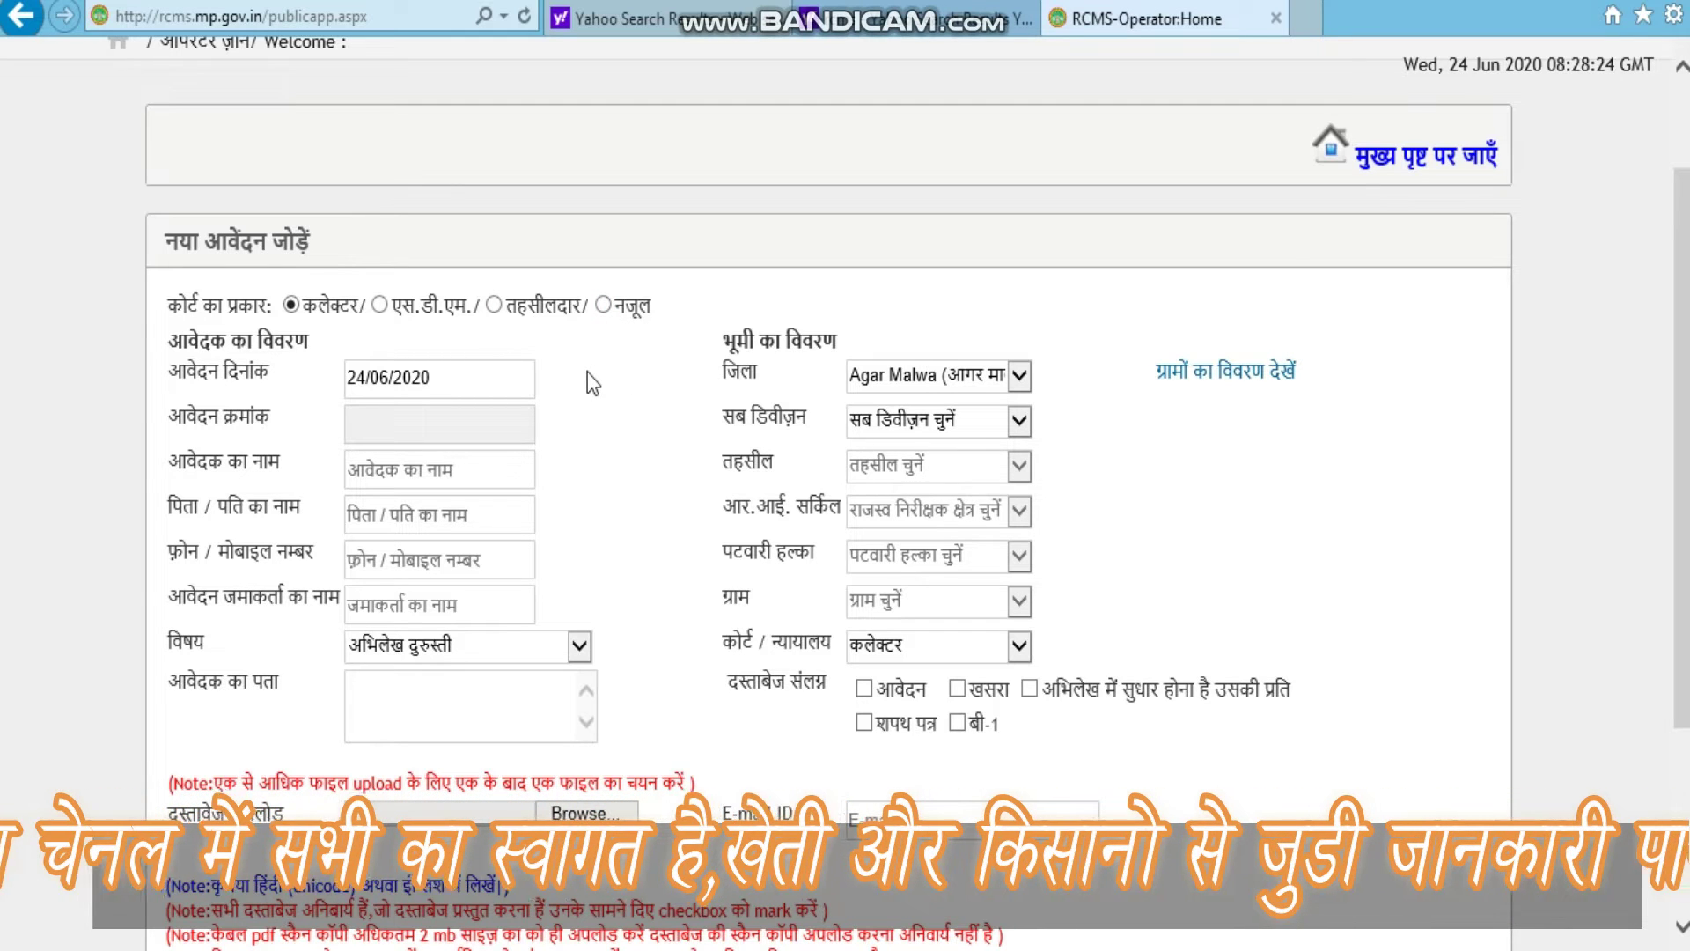
left_click(493, 307)
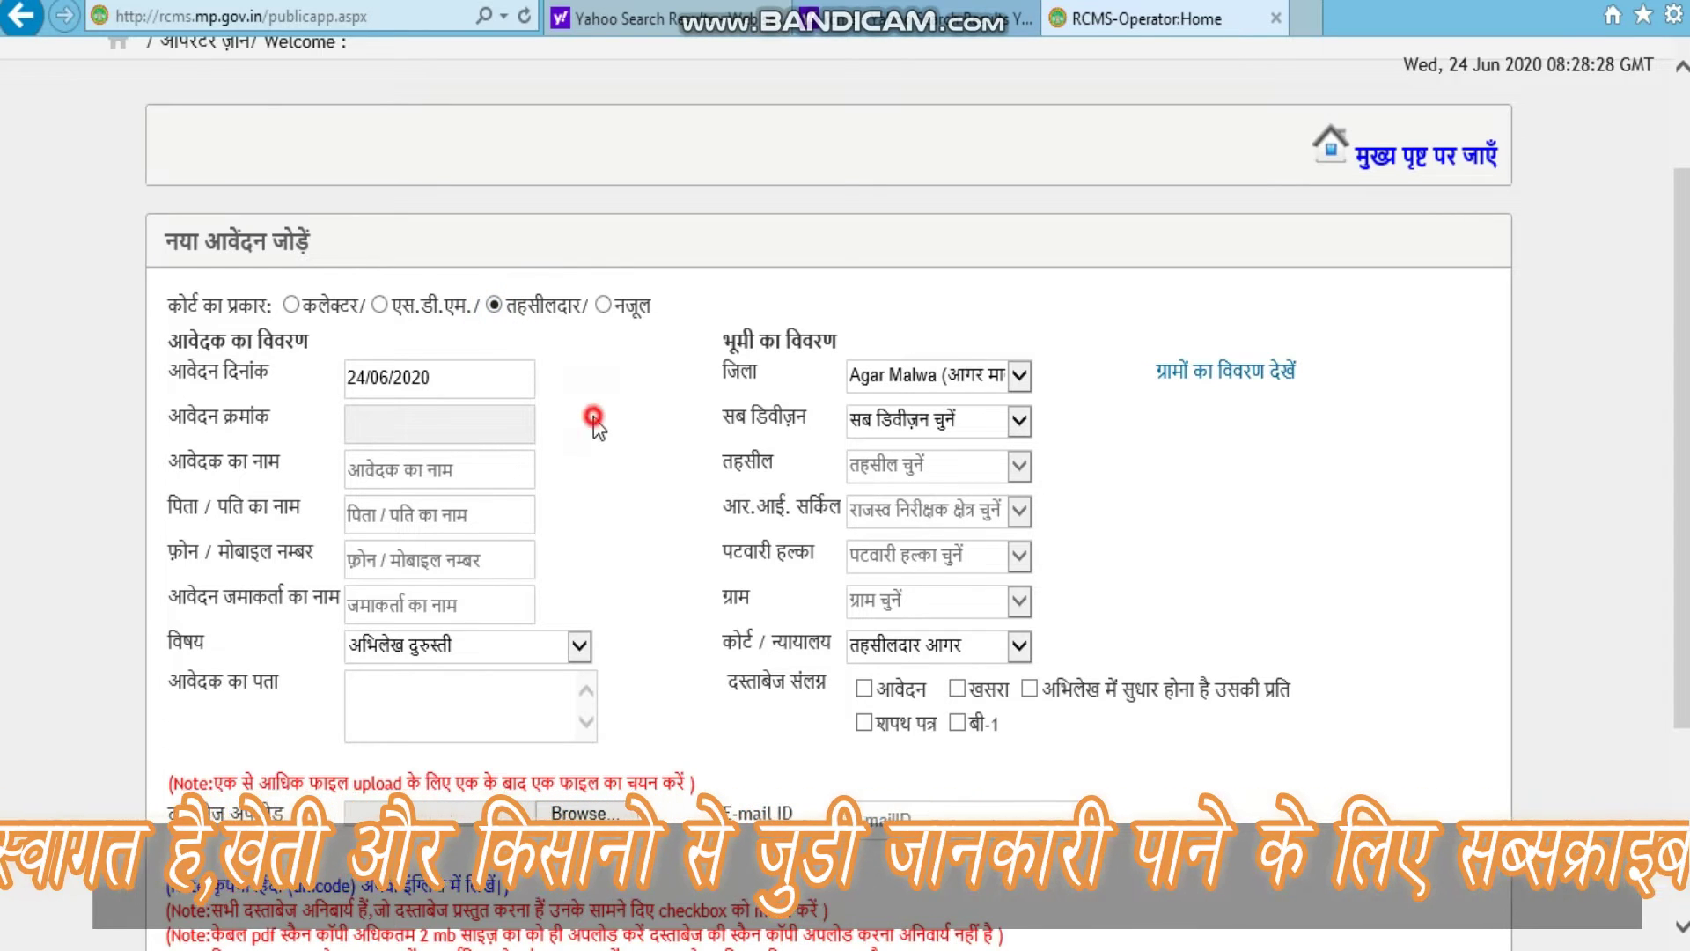
scroll(594, 414, "down", 2)
left_click(414, 334)
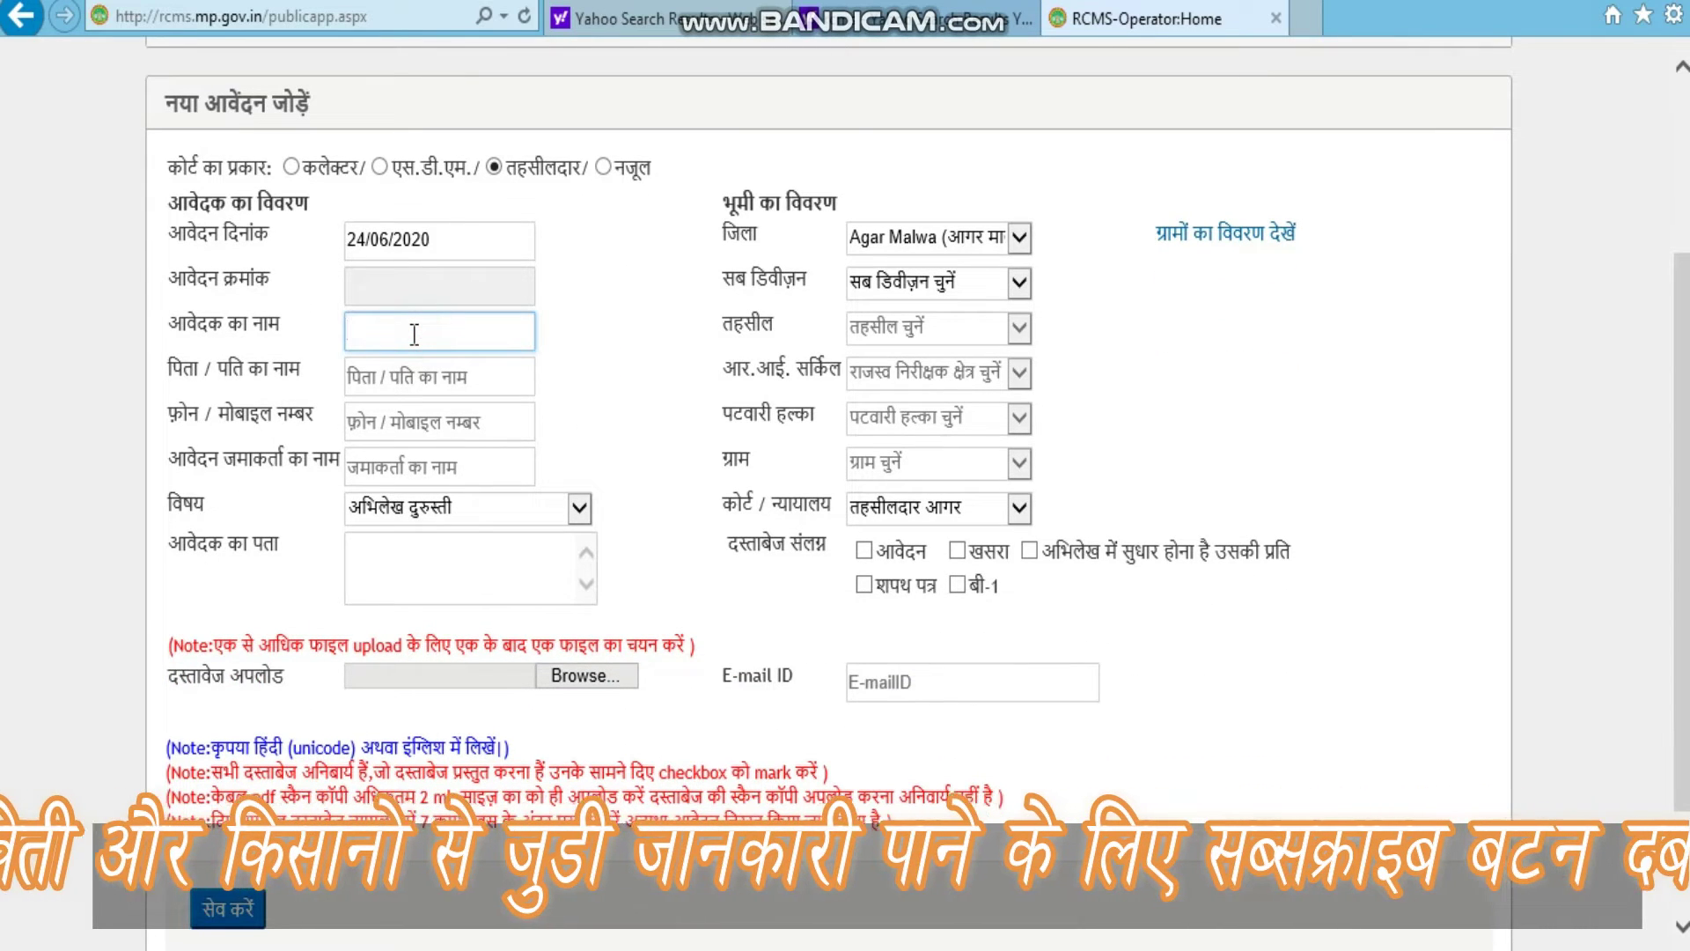
type("hjo")
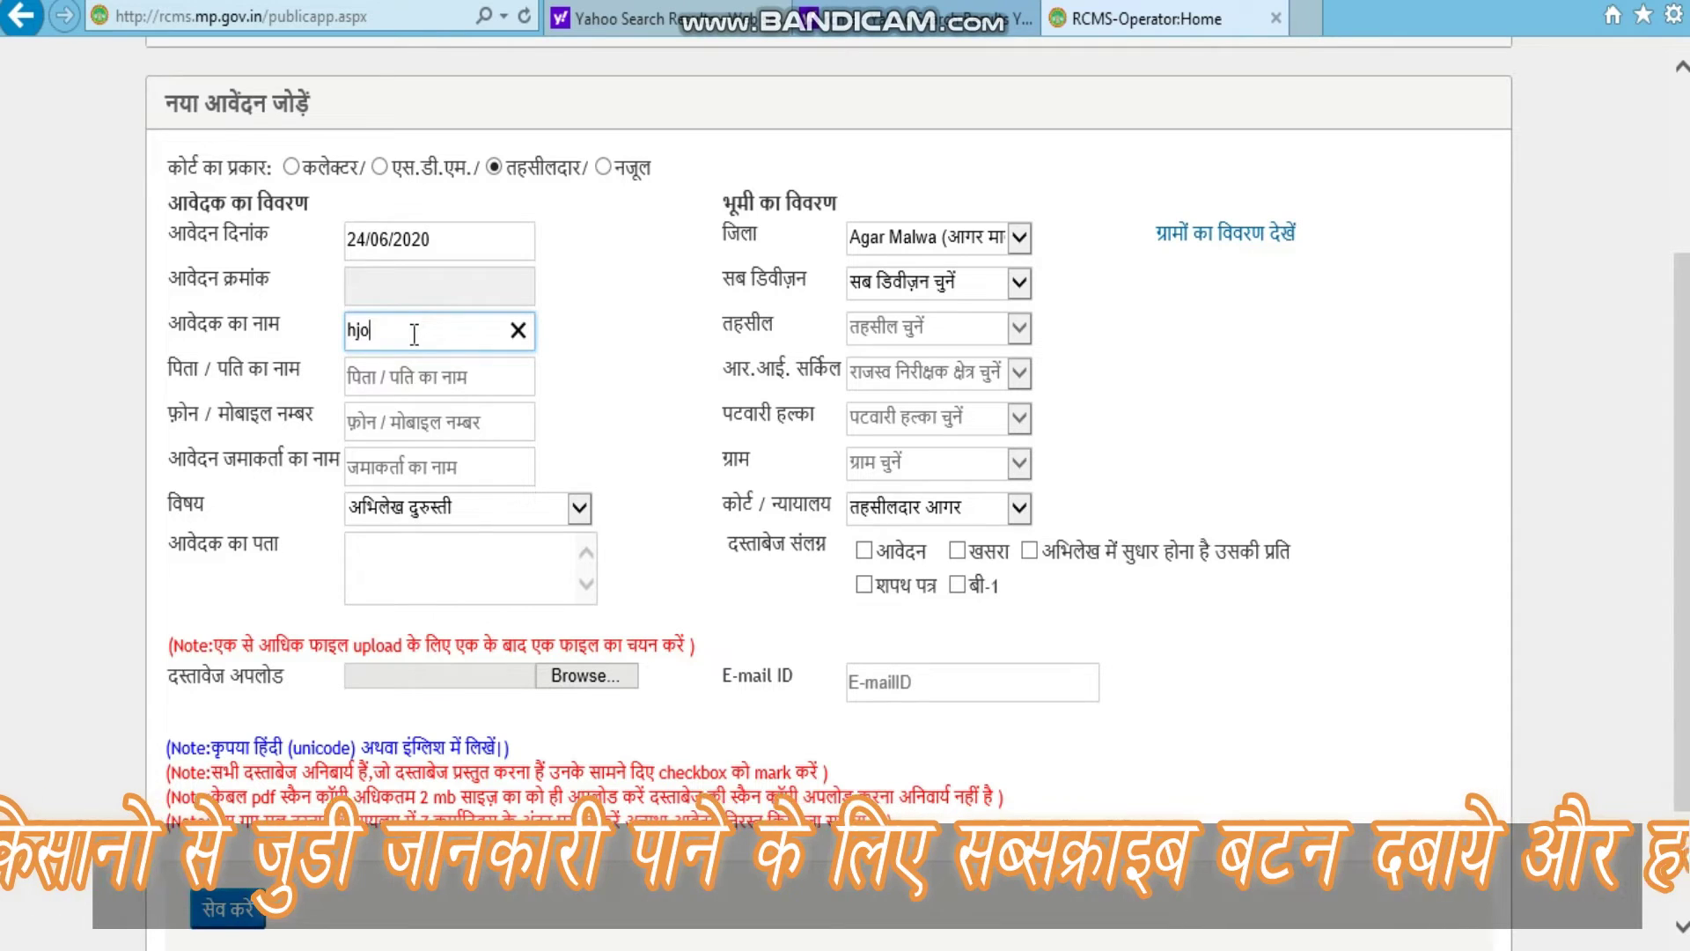
type("io")
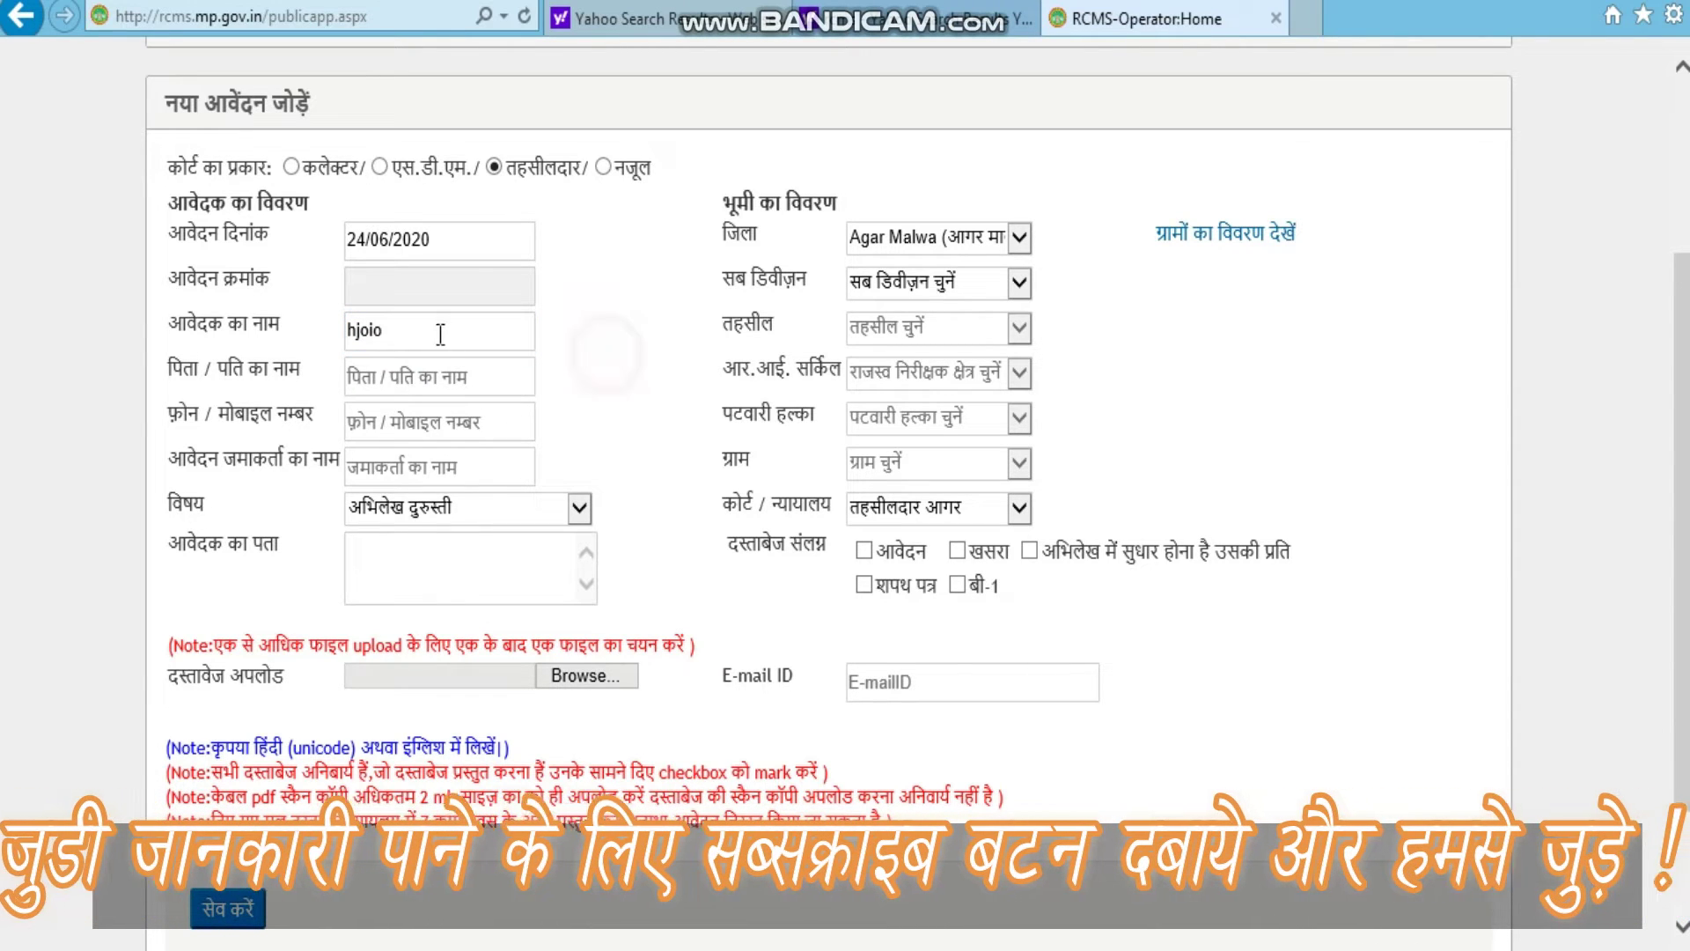
double_click(433, 332)
type("ram")
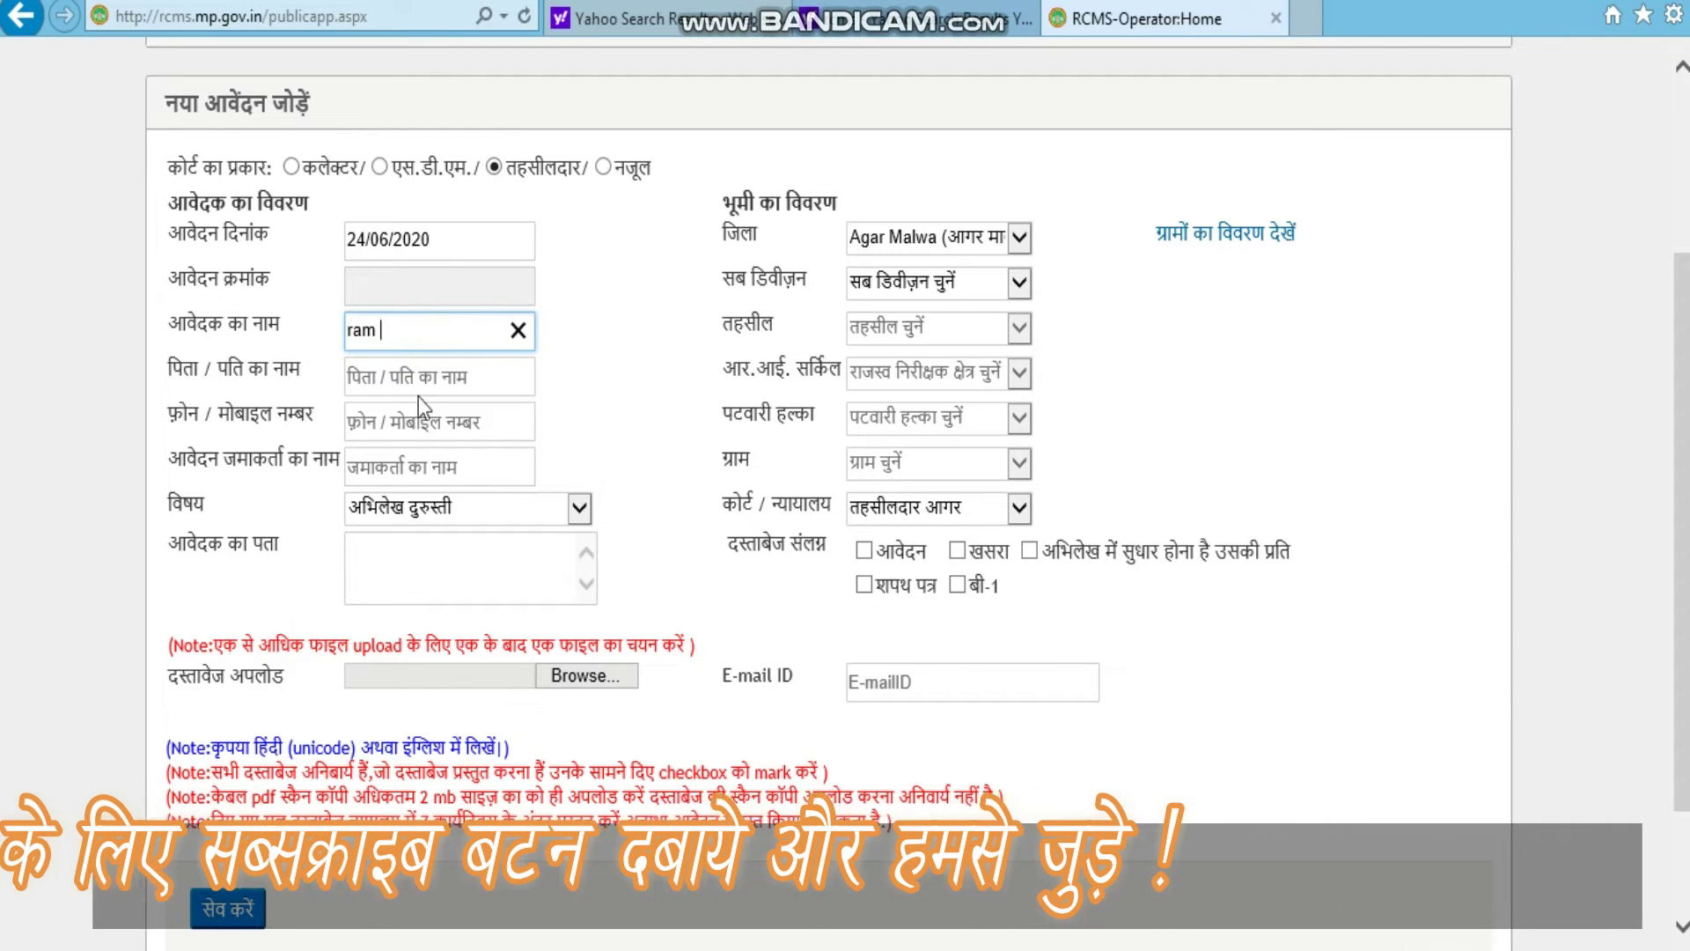
Step: Enter the father's or husband's name and the applicant's mobile number
left_click(395, 379)
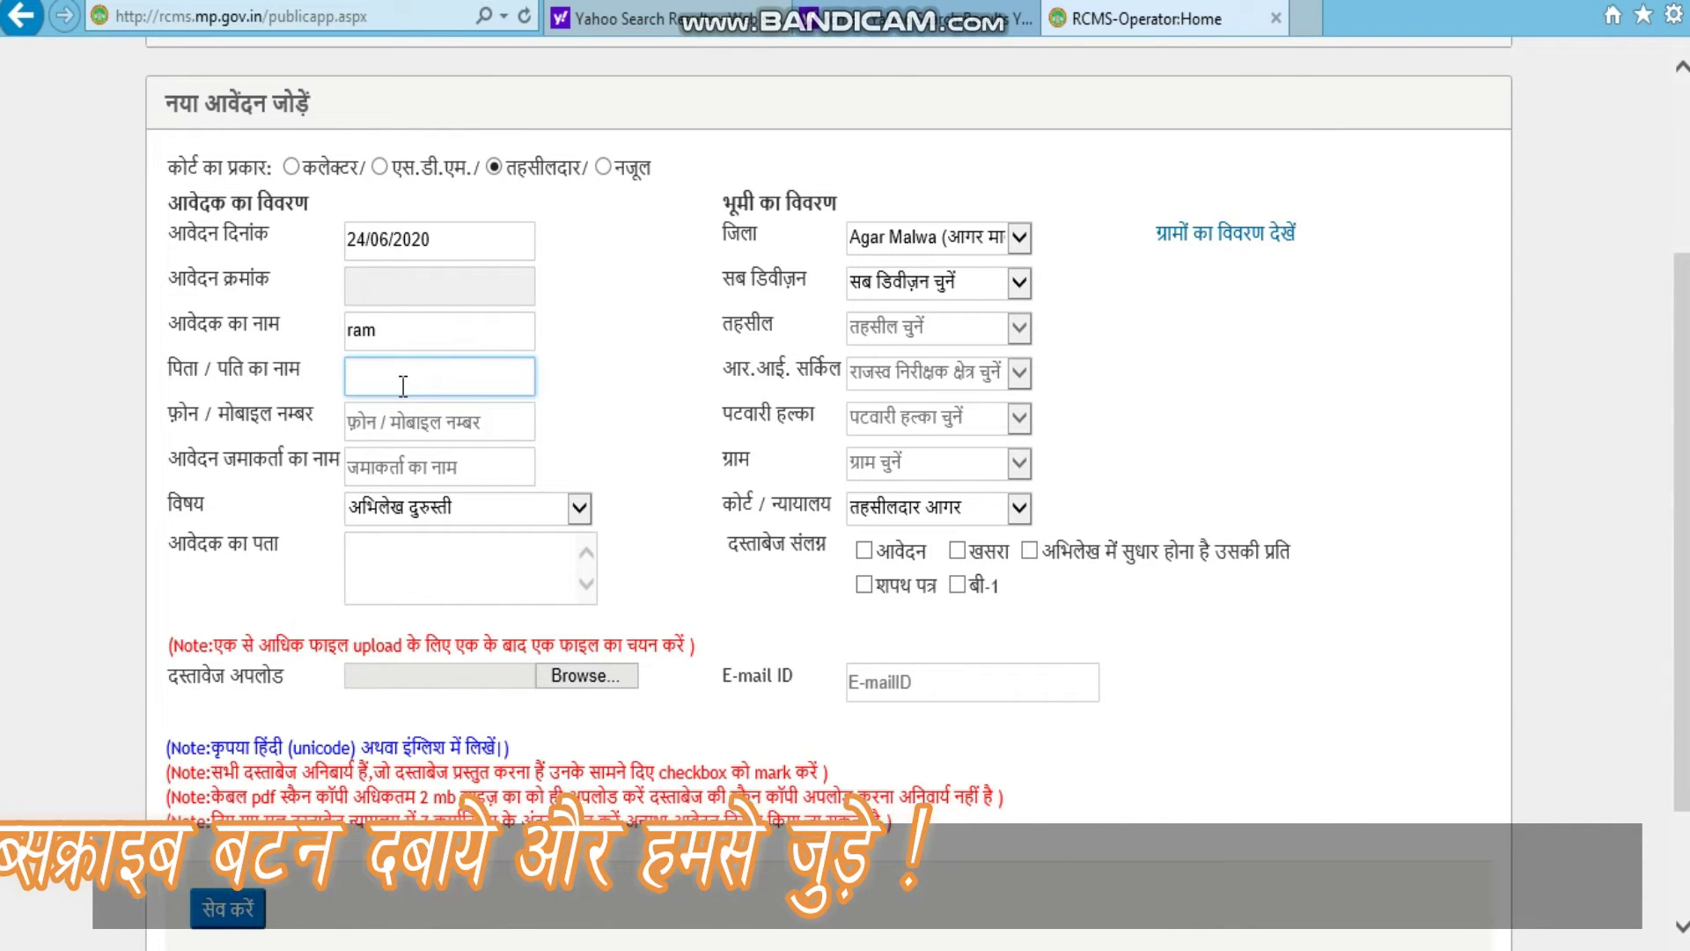
type("nana la")
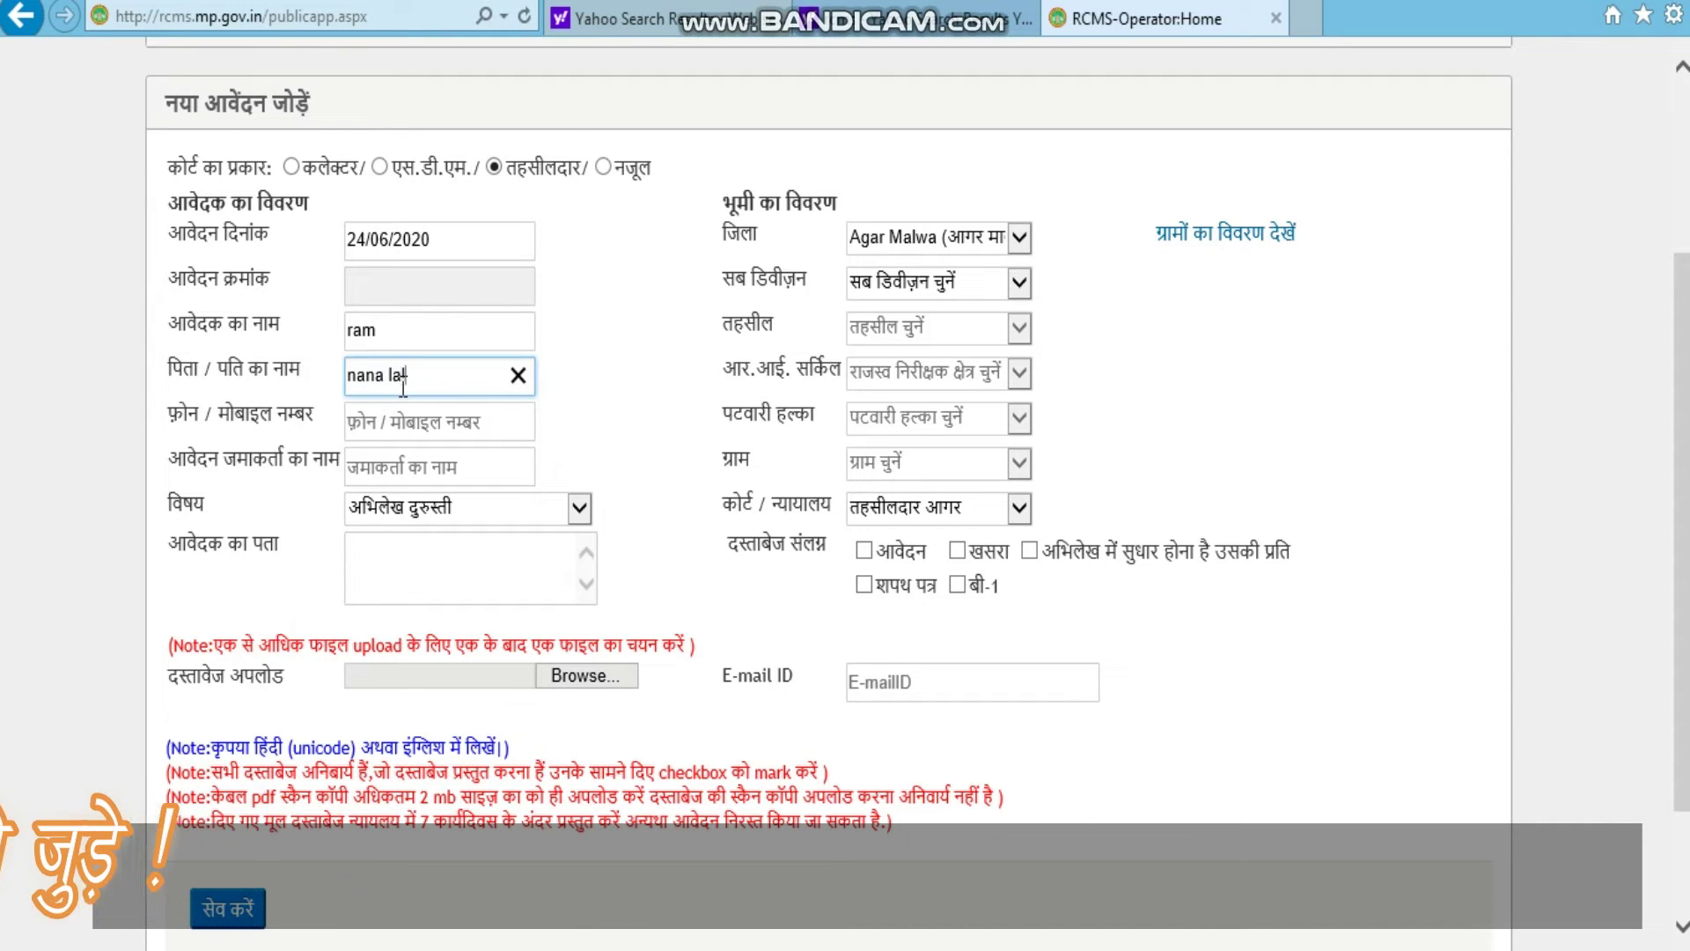
left_click(584, 353)
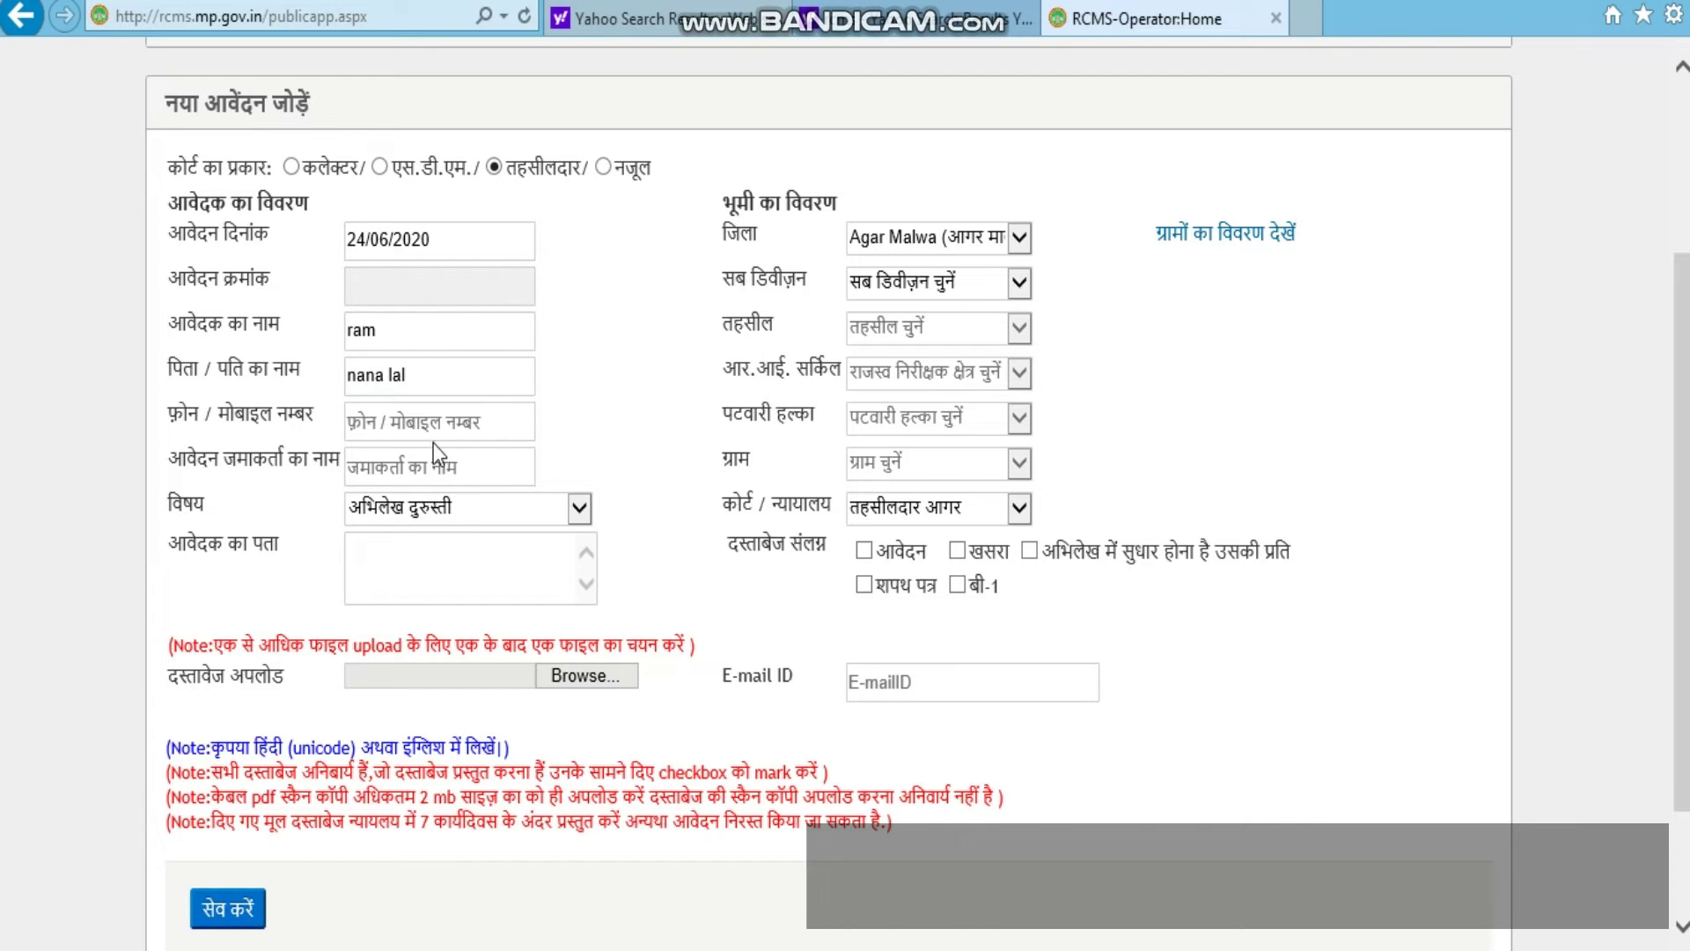
left_click(421, 422)
type("930307352")
left_click(596, 414)
left_click(436, 469)
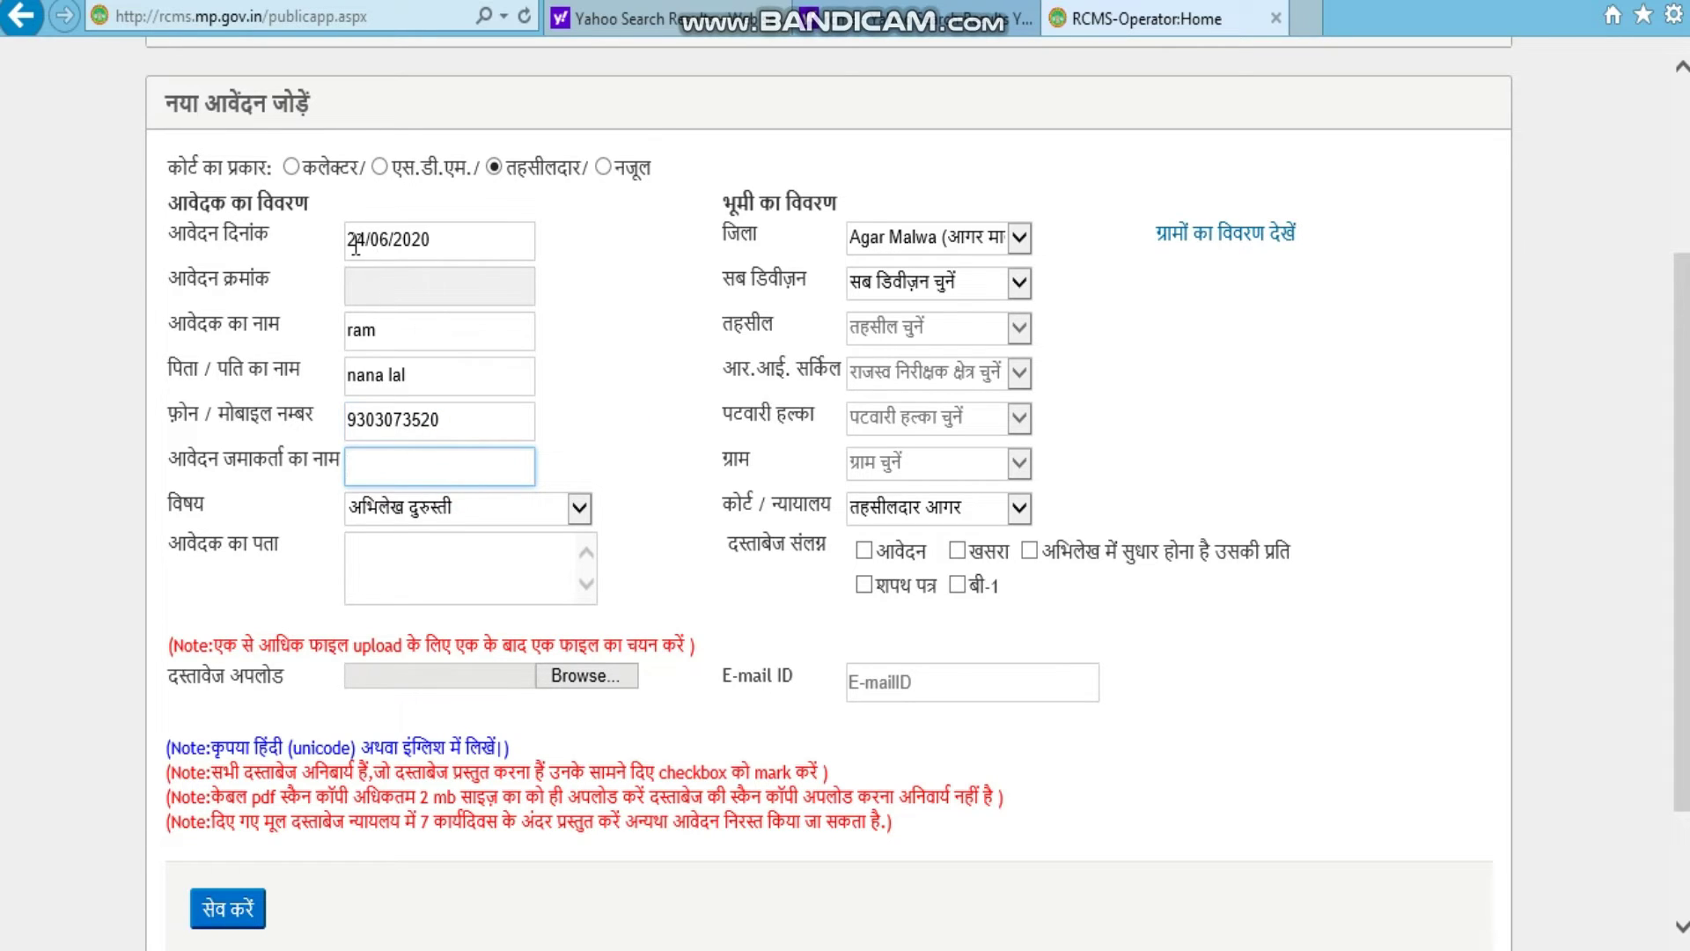
left_click(421, 468)
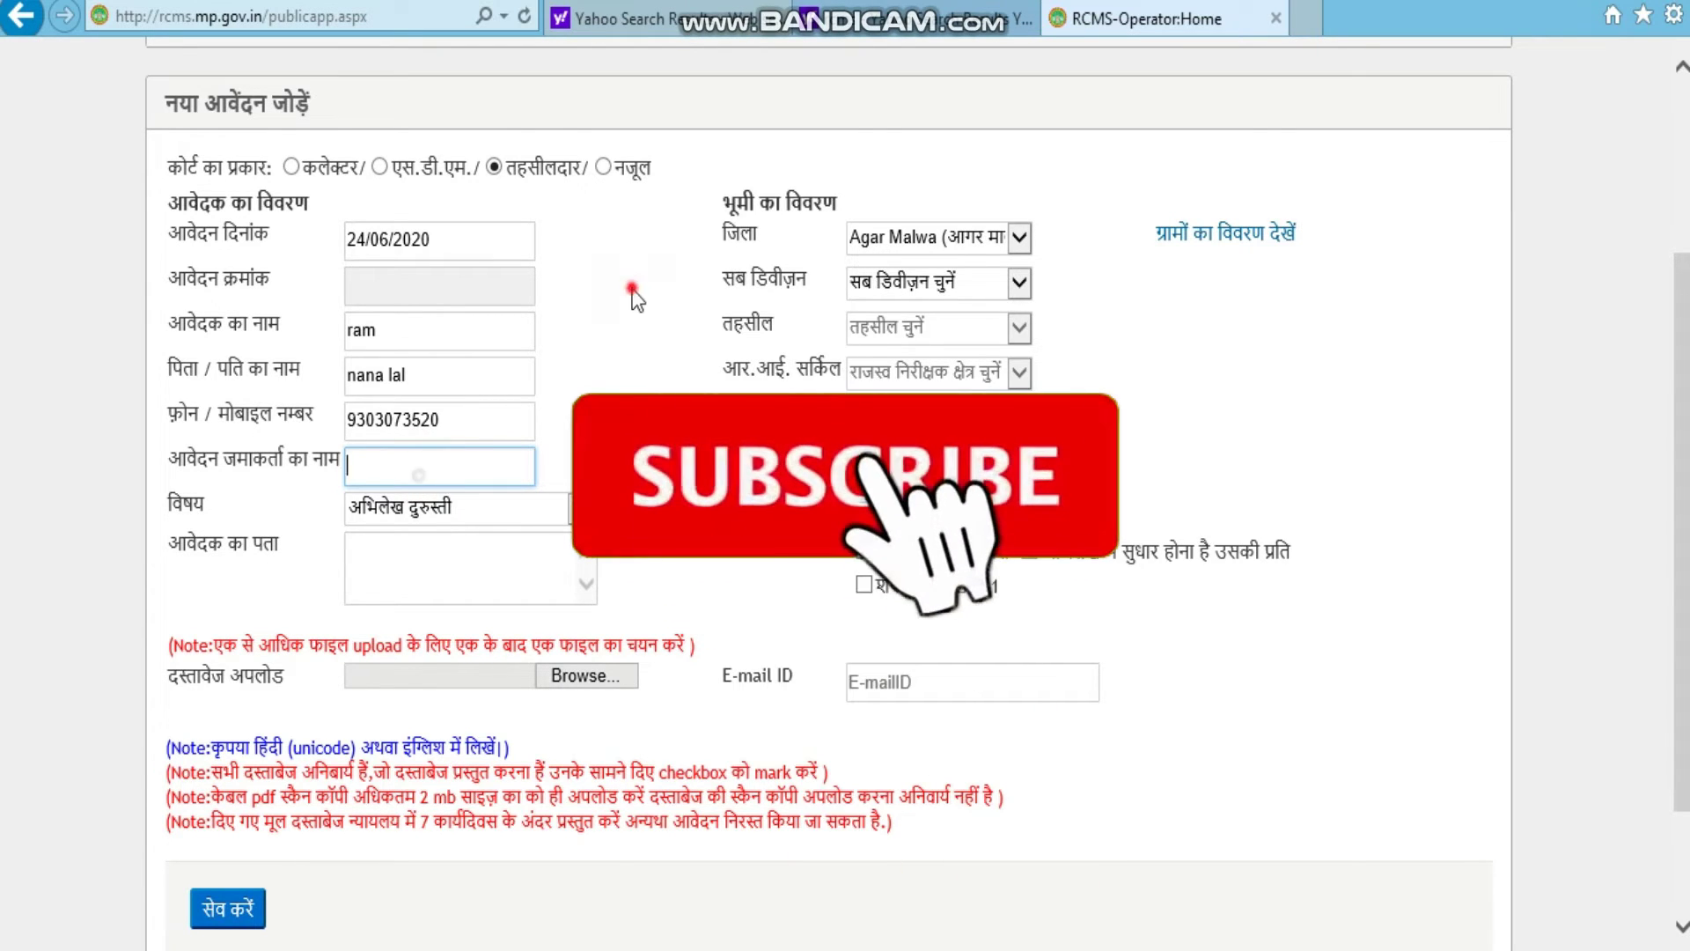
left_click(1019, 240)
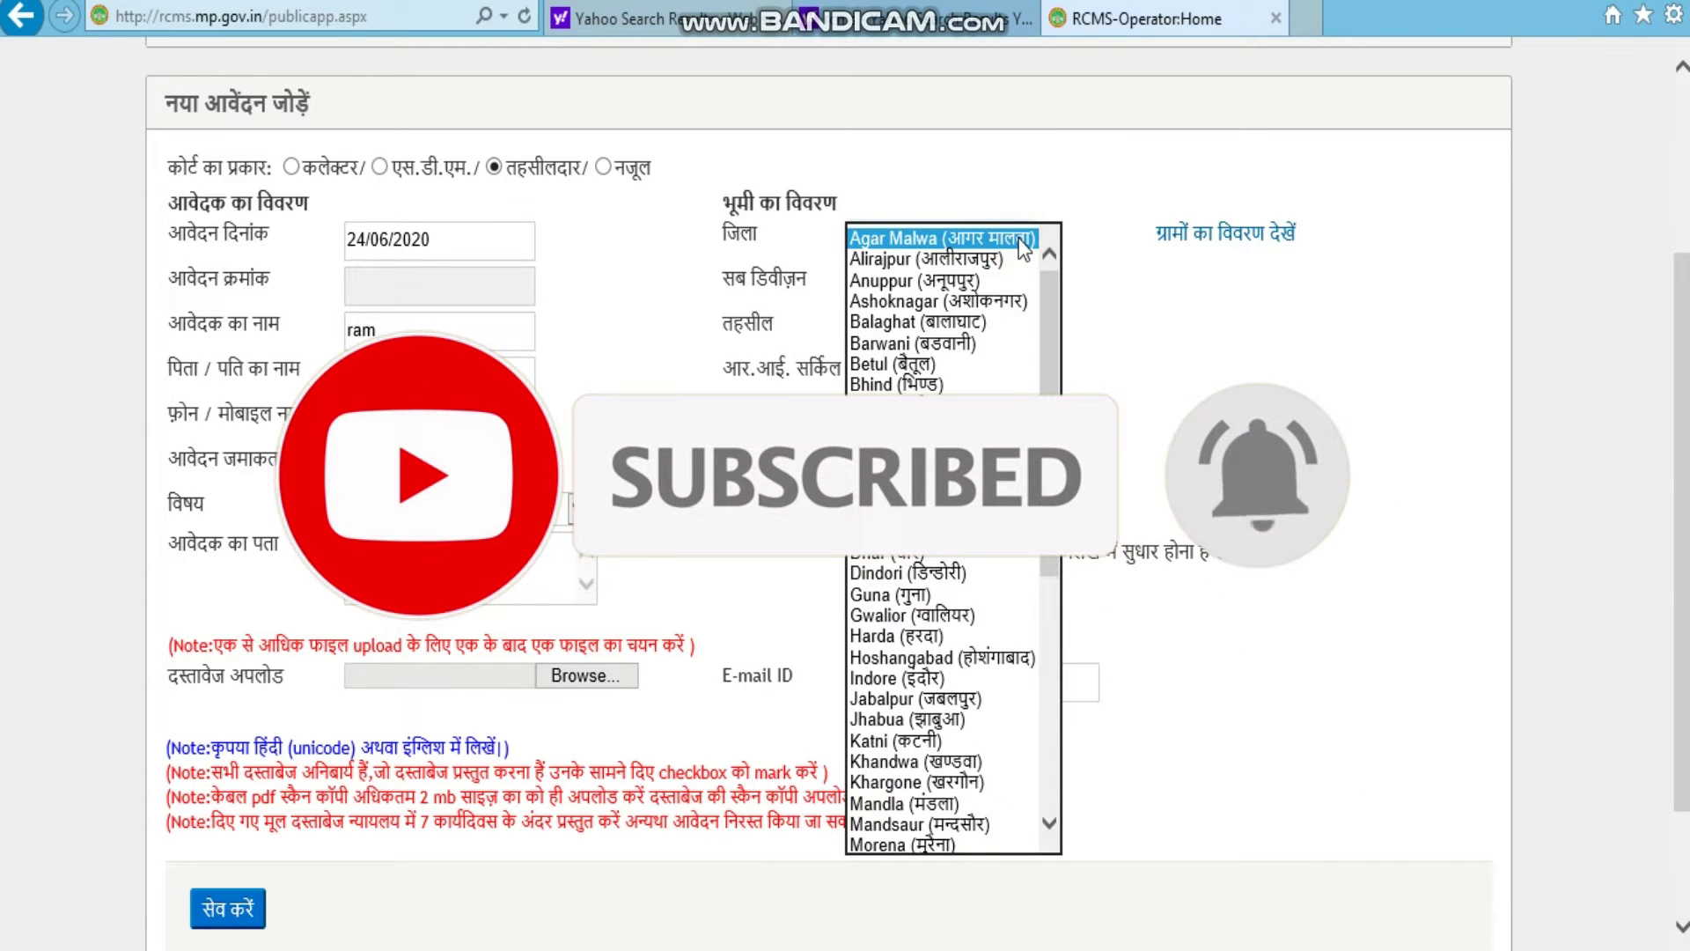
Step: Set the land's district, sub-division and tehsil all to इन्दौर
key("i")
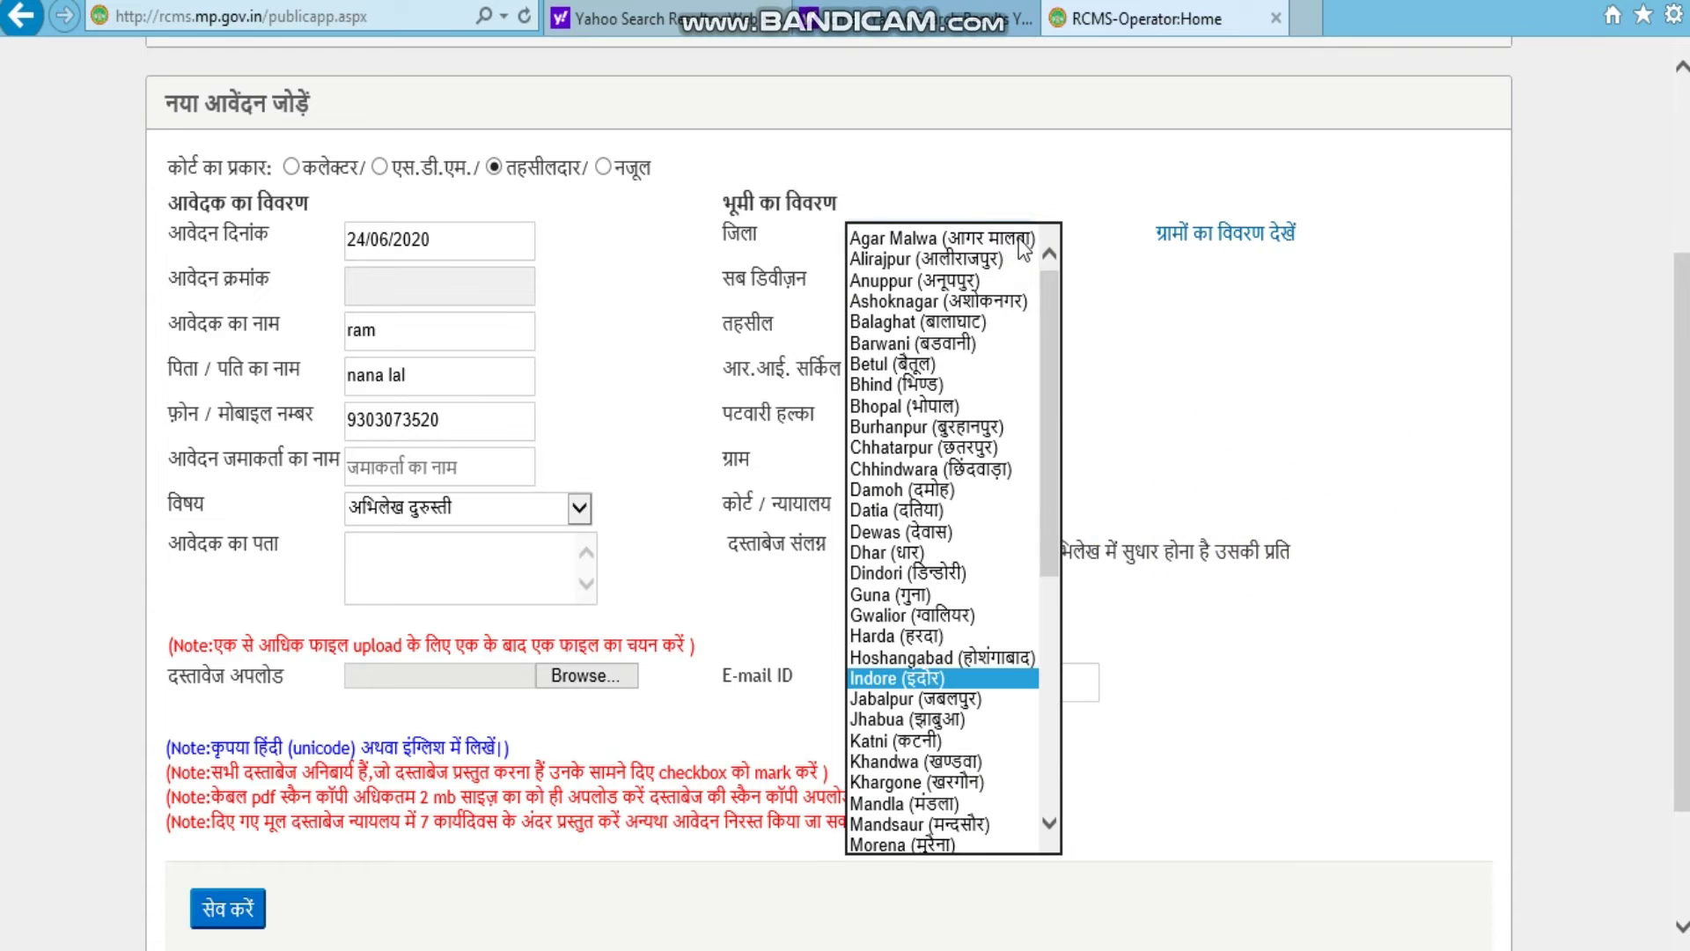
key("Return")
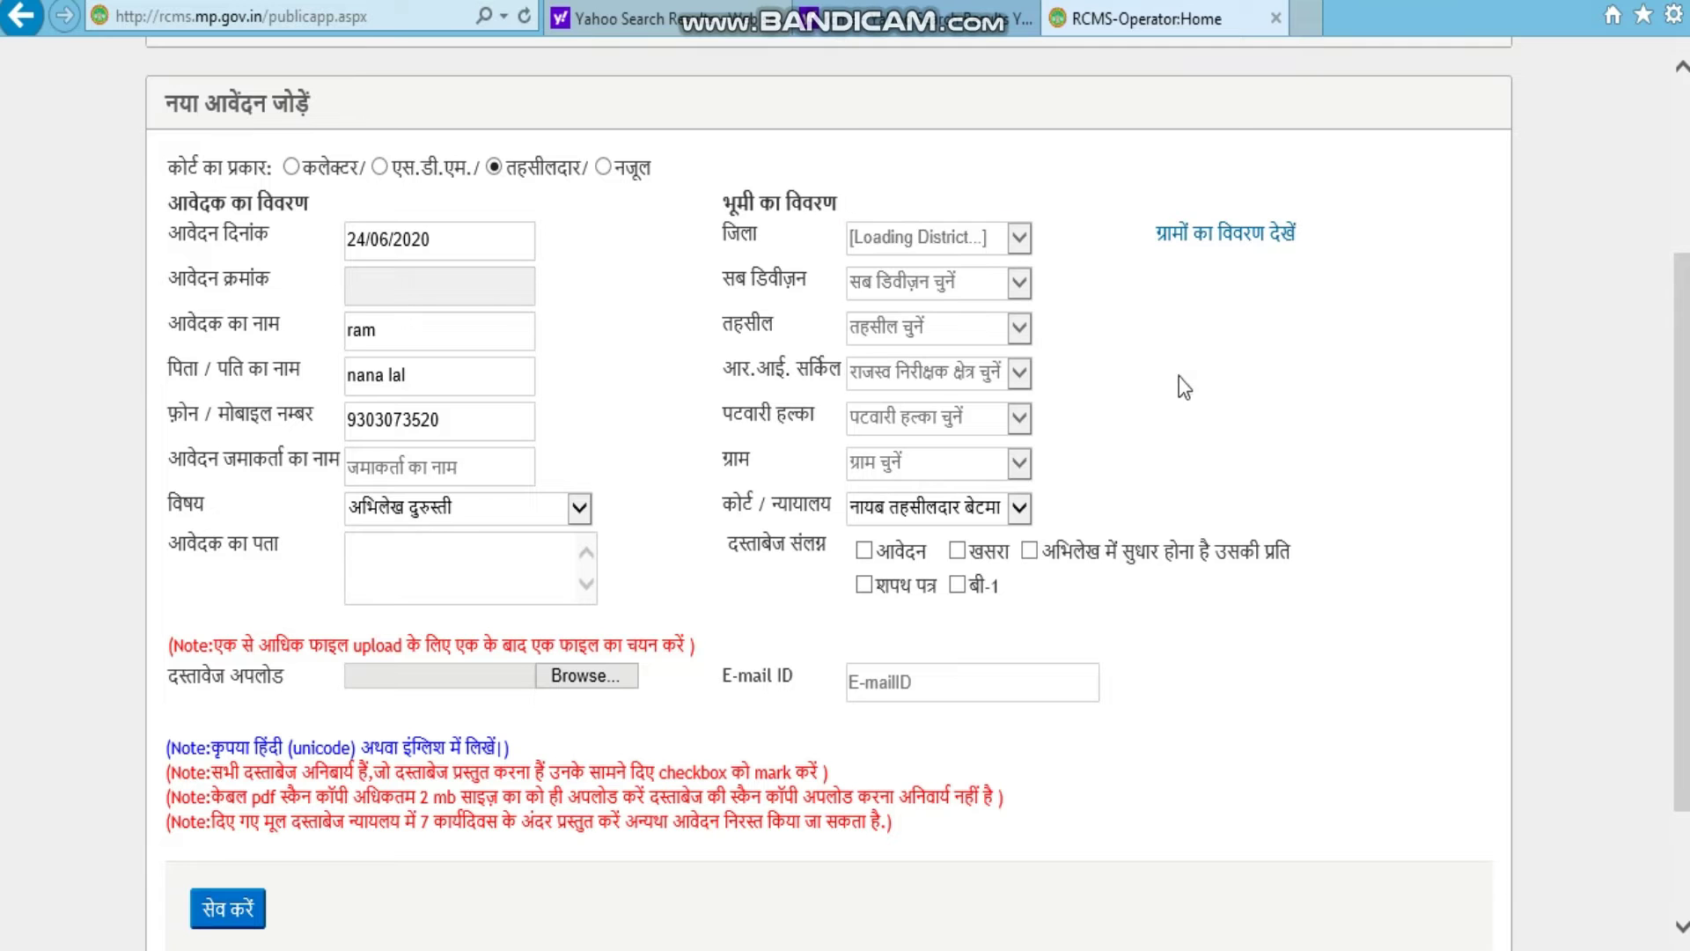
left_click(1018, 283)
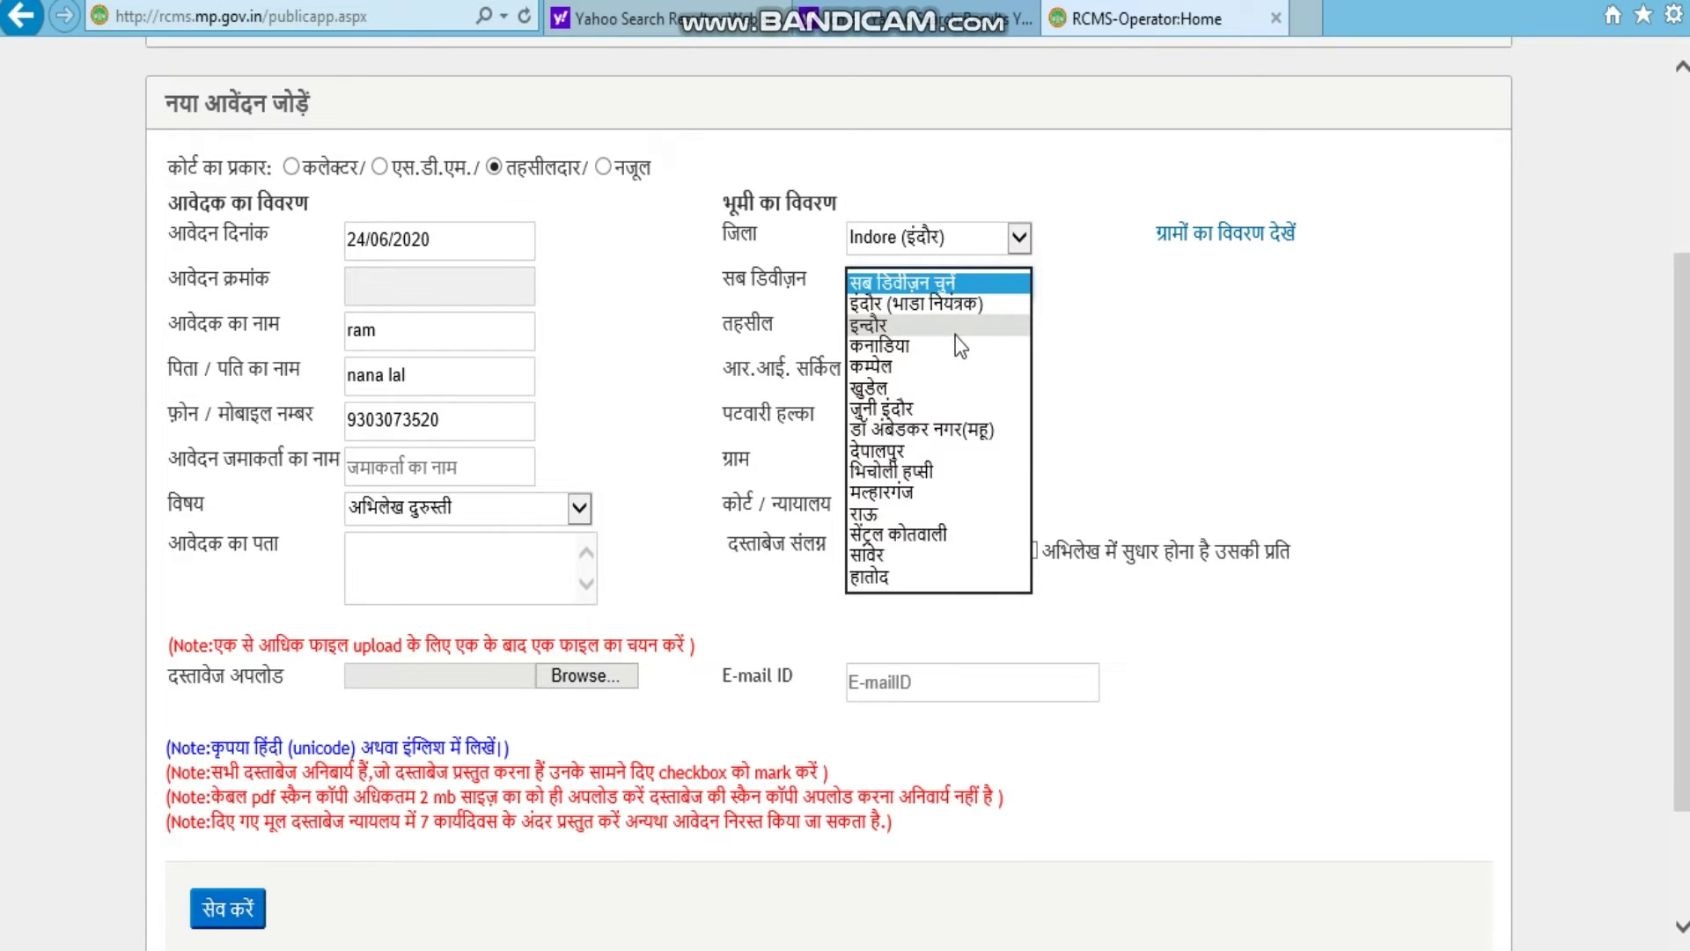
left_click(906, 328)
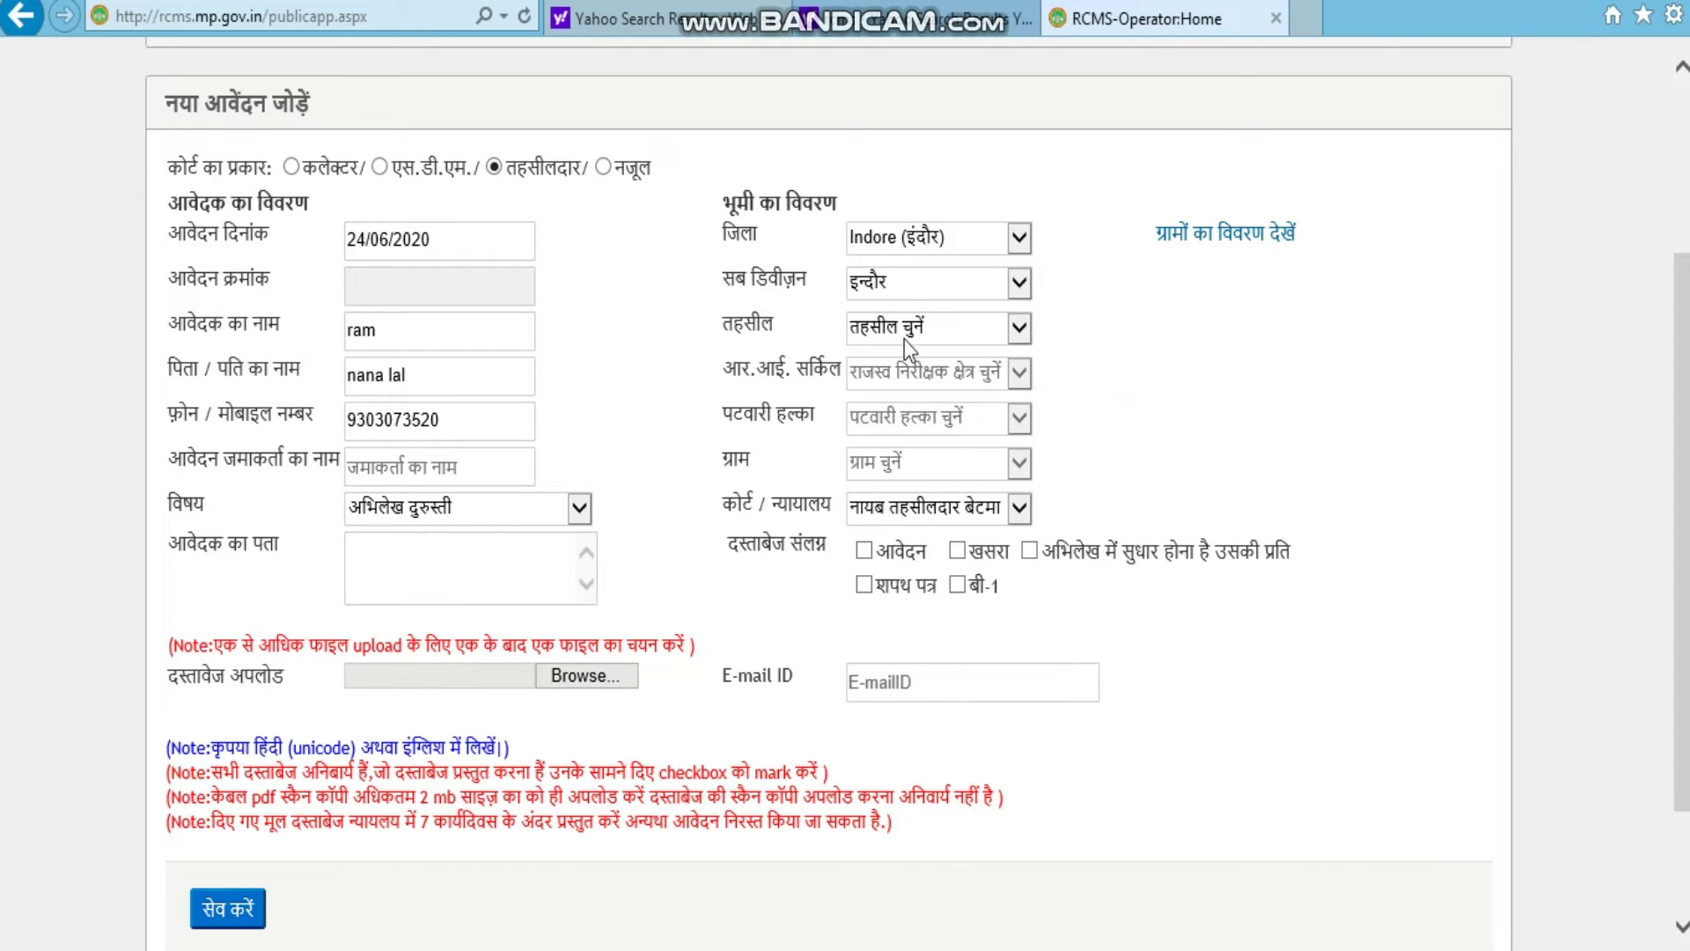
left_click(1021, 329)
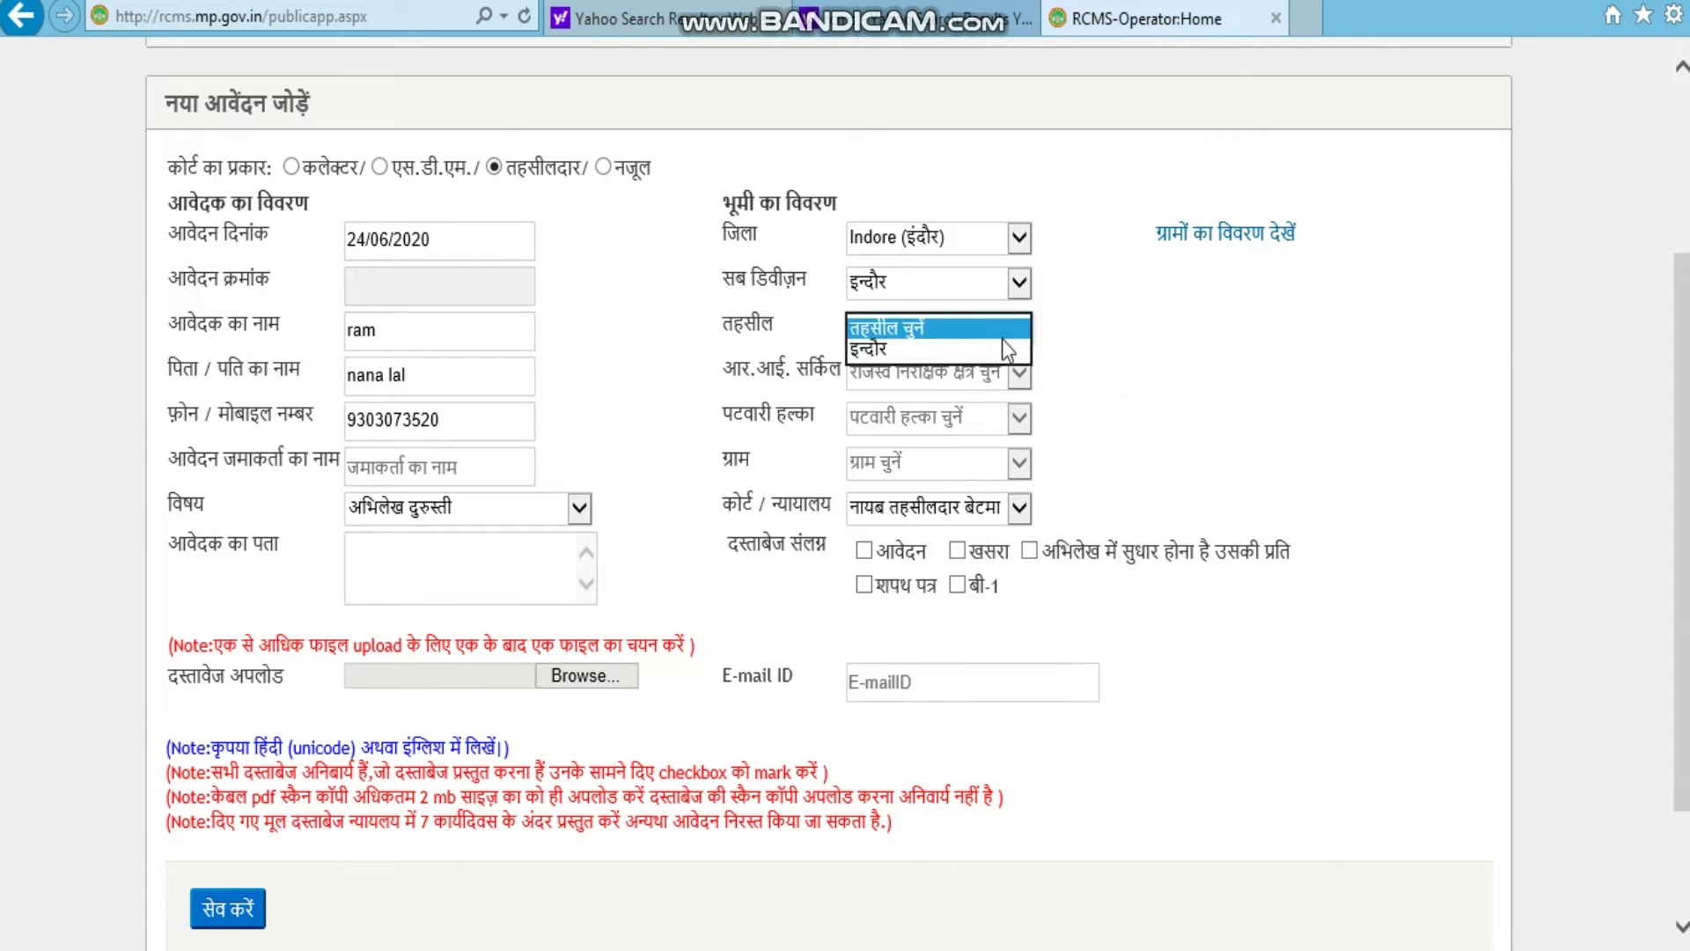
left_click(959, 349)
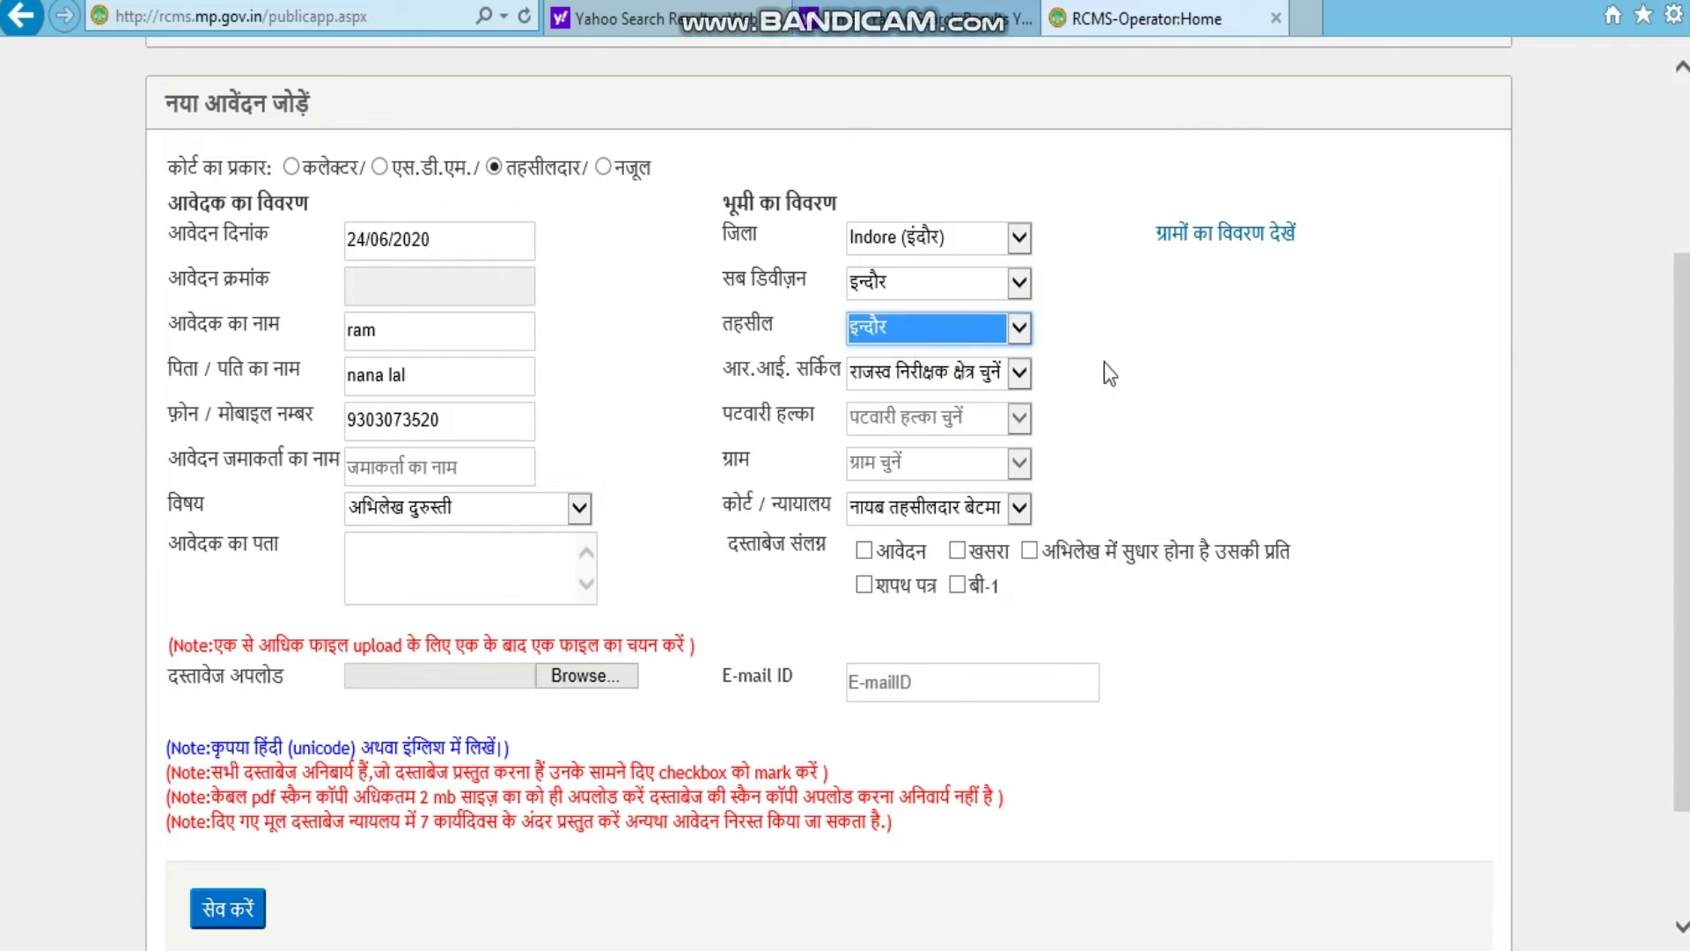
Step: Choose RI circle कनाडिया, halka चौहानखेडी, village खेमना and court तहसीलदार जुनी इंदौर
left_click(1020, 376)
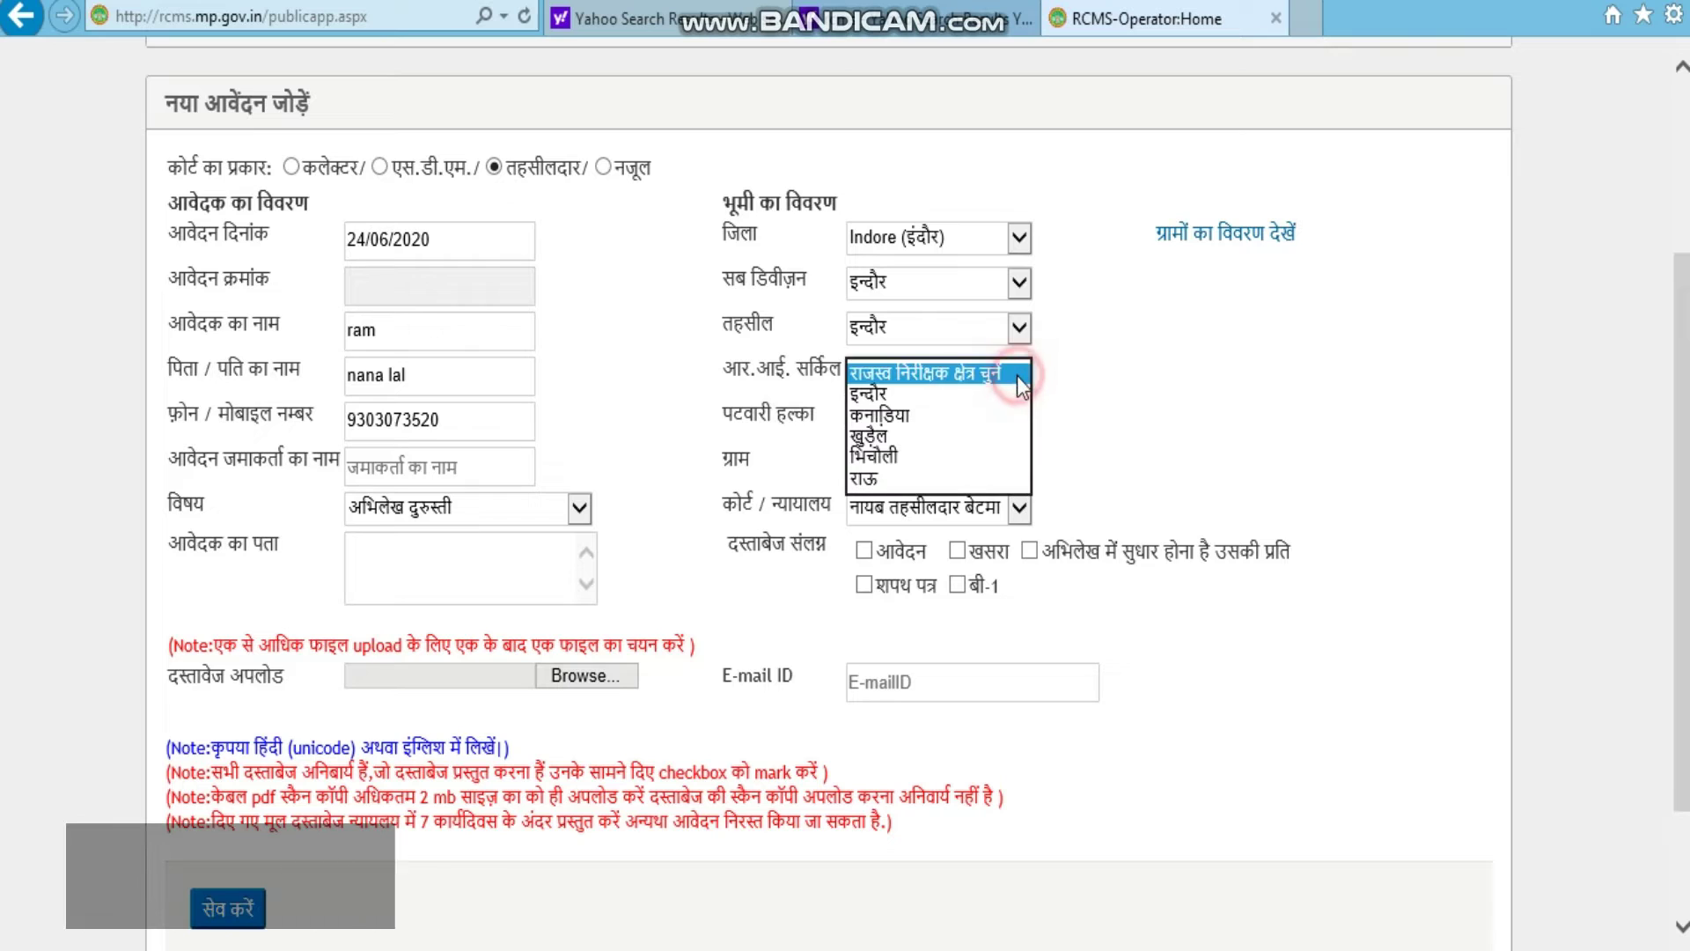
left_click(938, 414)
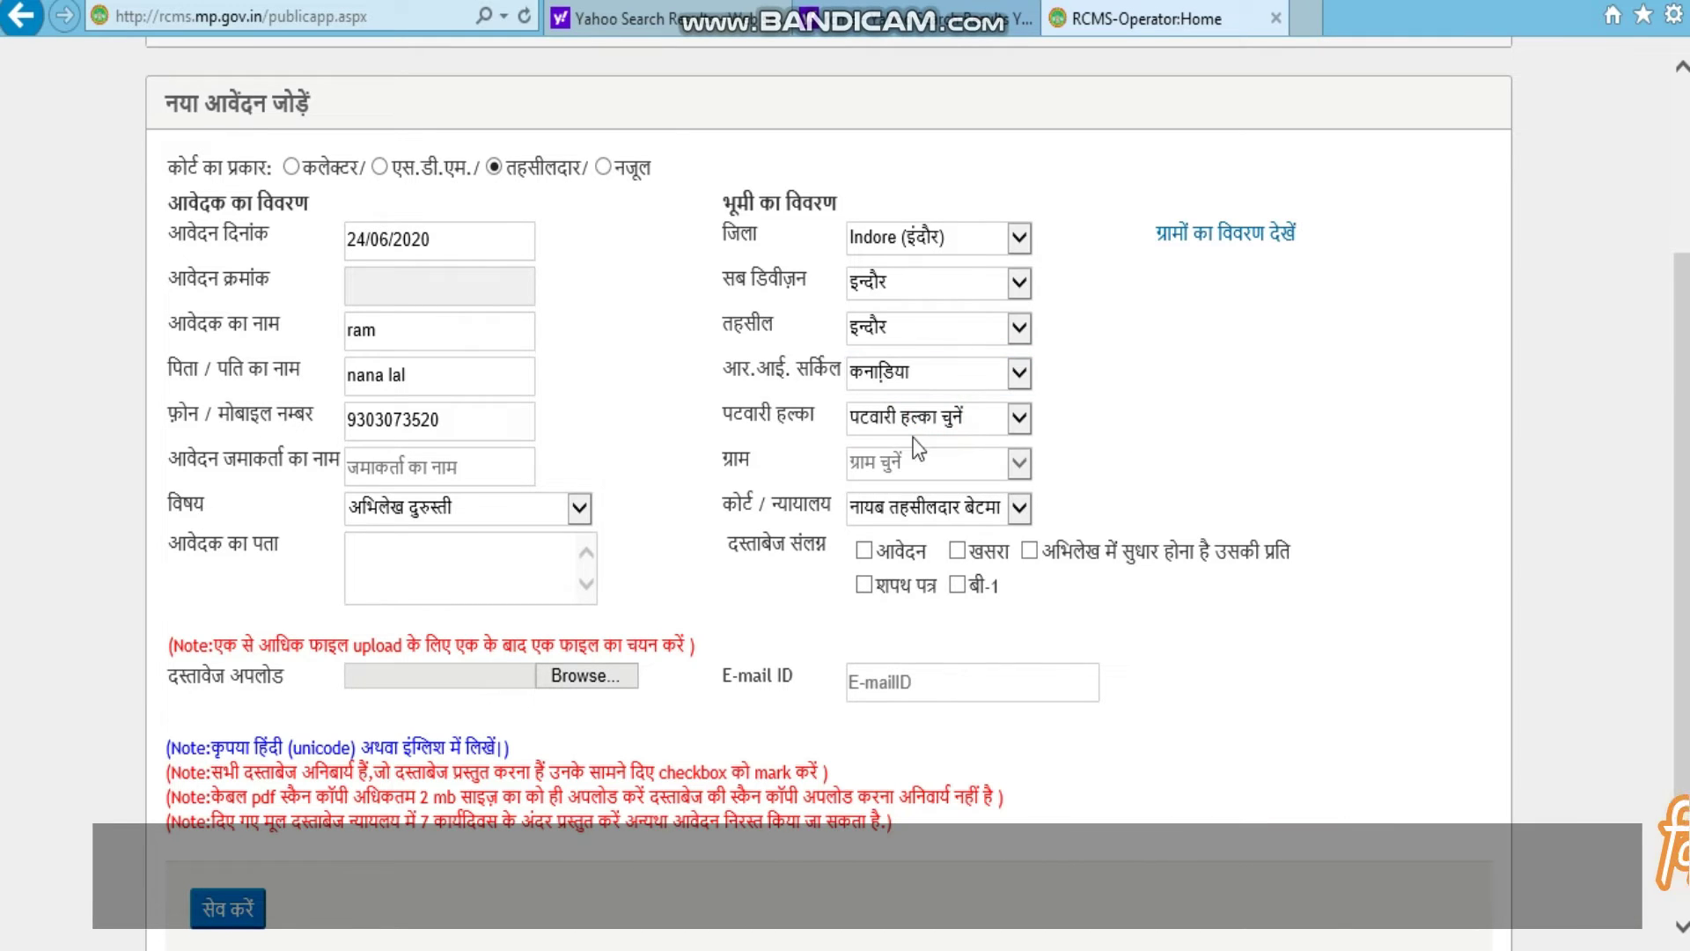
left_click(1019, 421)
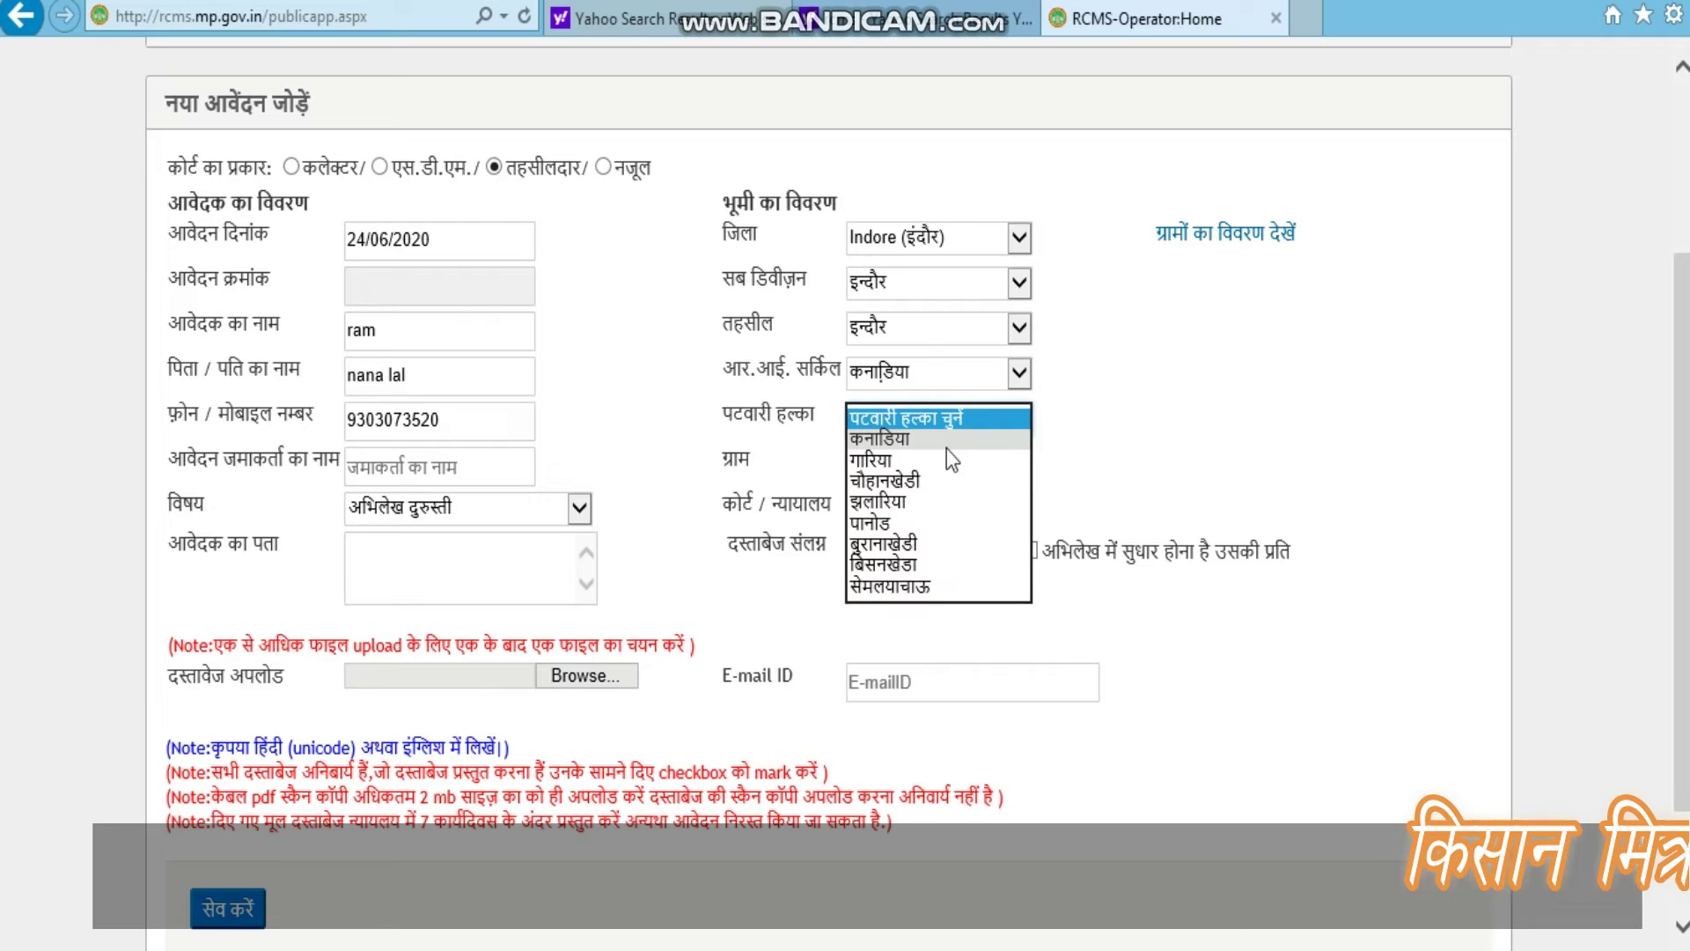
left_click(923, 482)
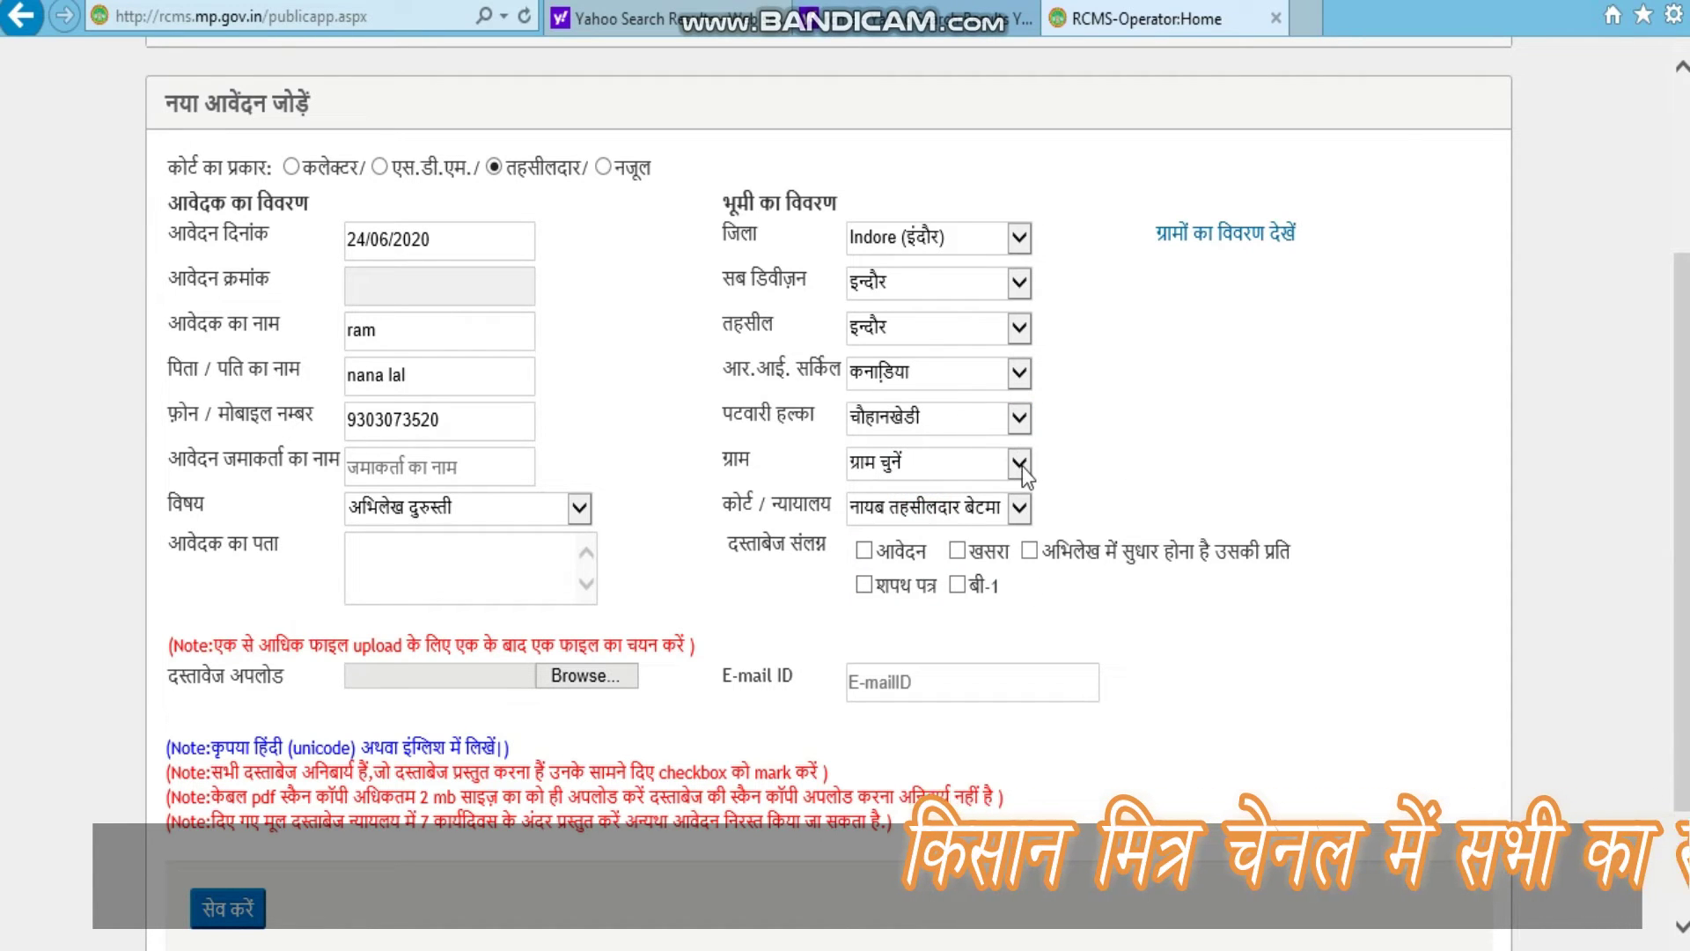
left_click(1020, 463)
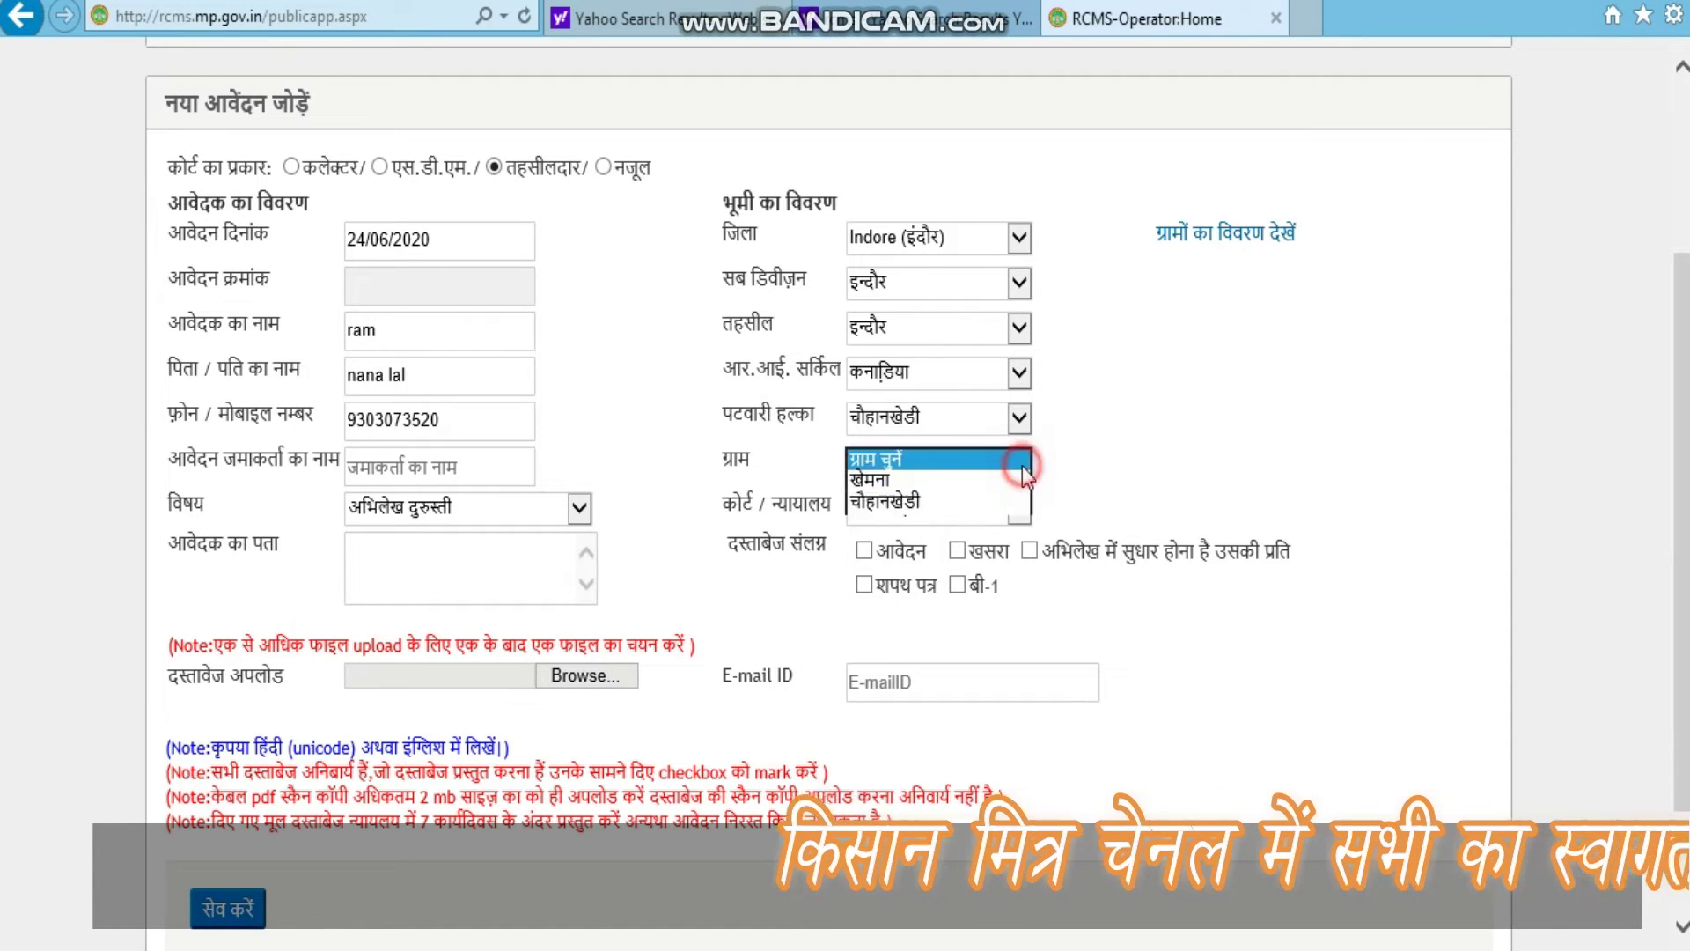
left_click(917, 484)
left_click(1147, 431)
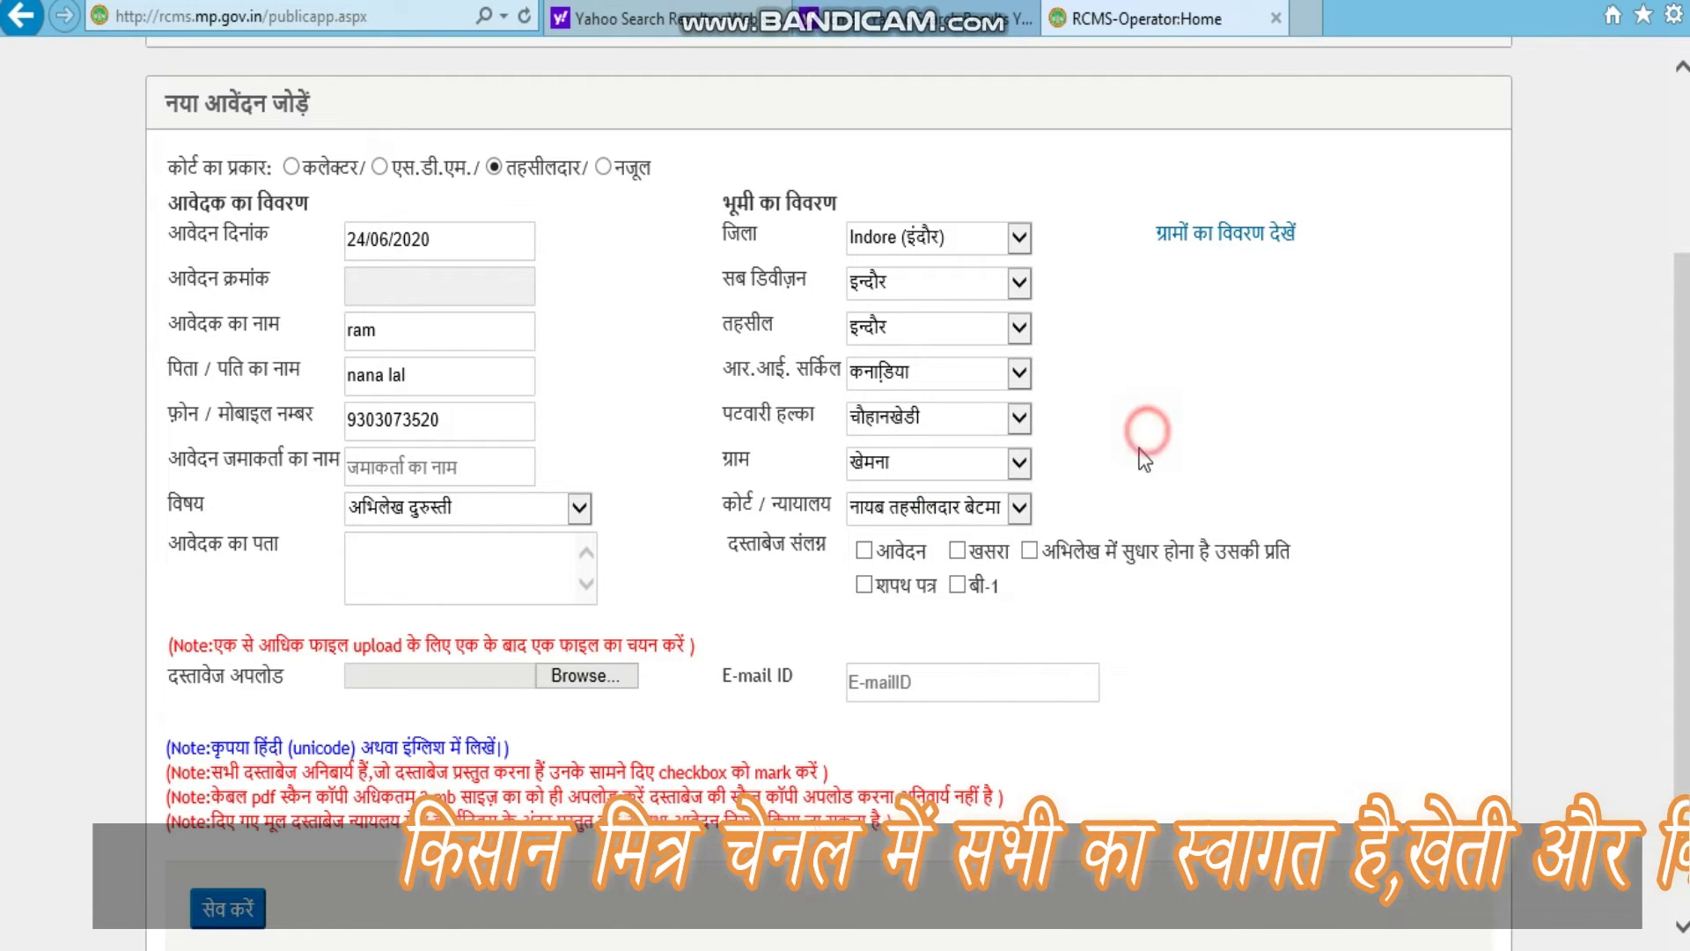
left_click(1018, 510)
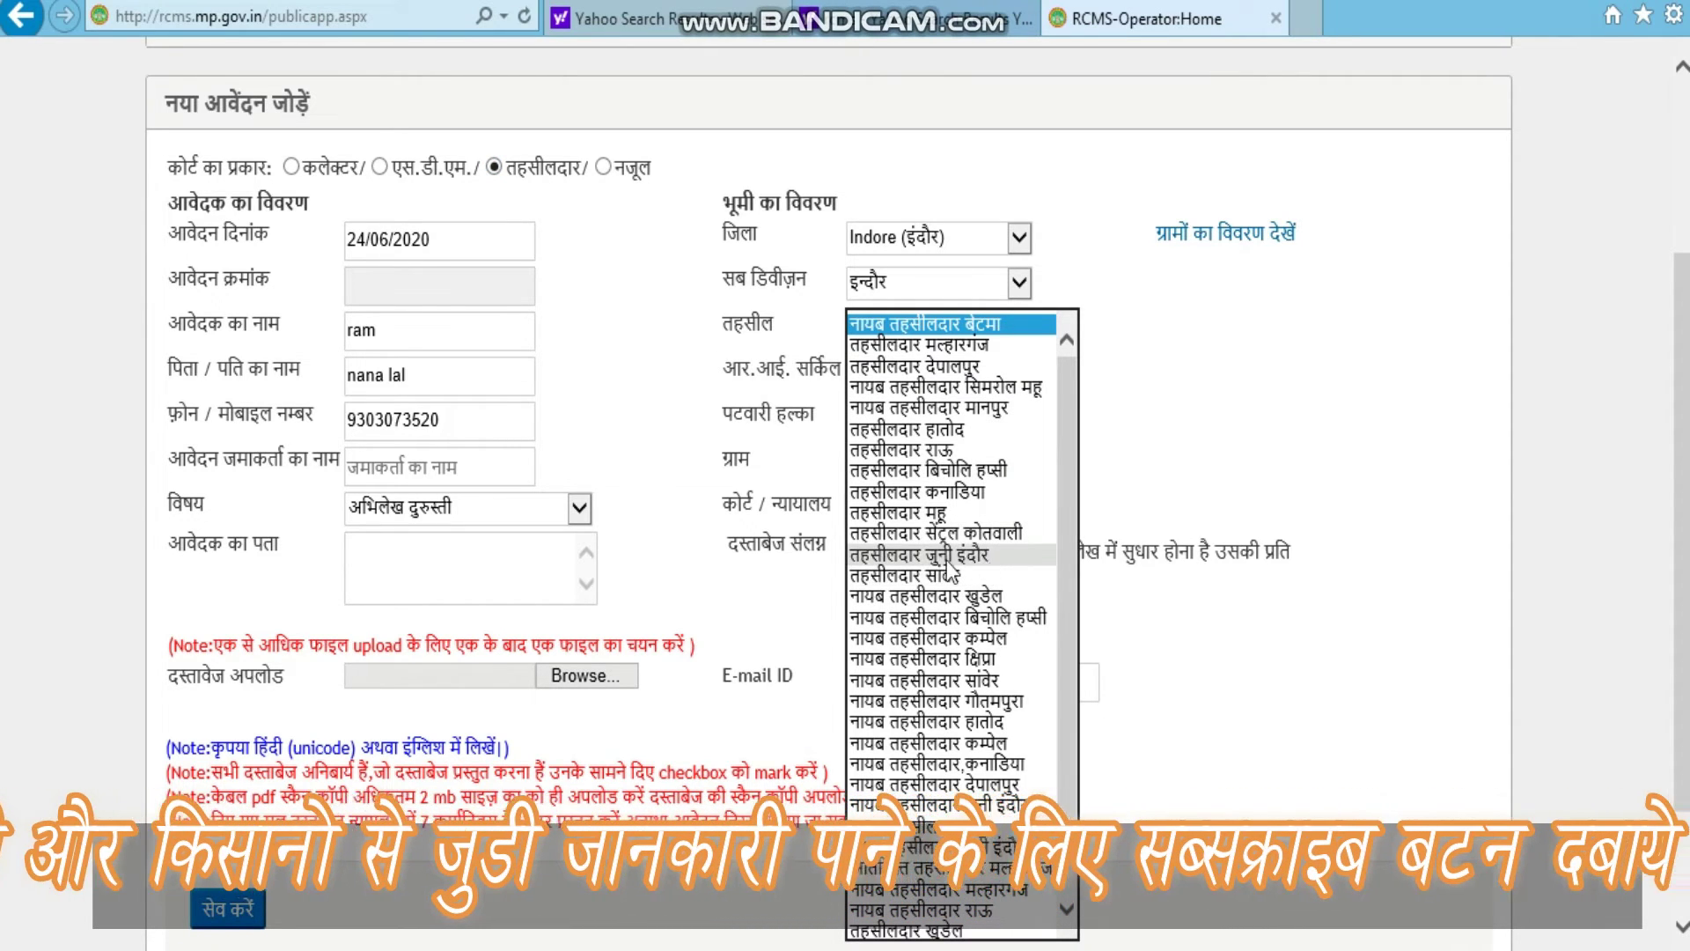
left_click(949, 563)
left_click(1112, 454)
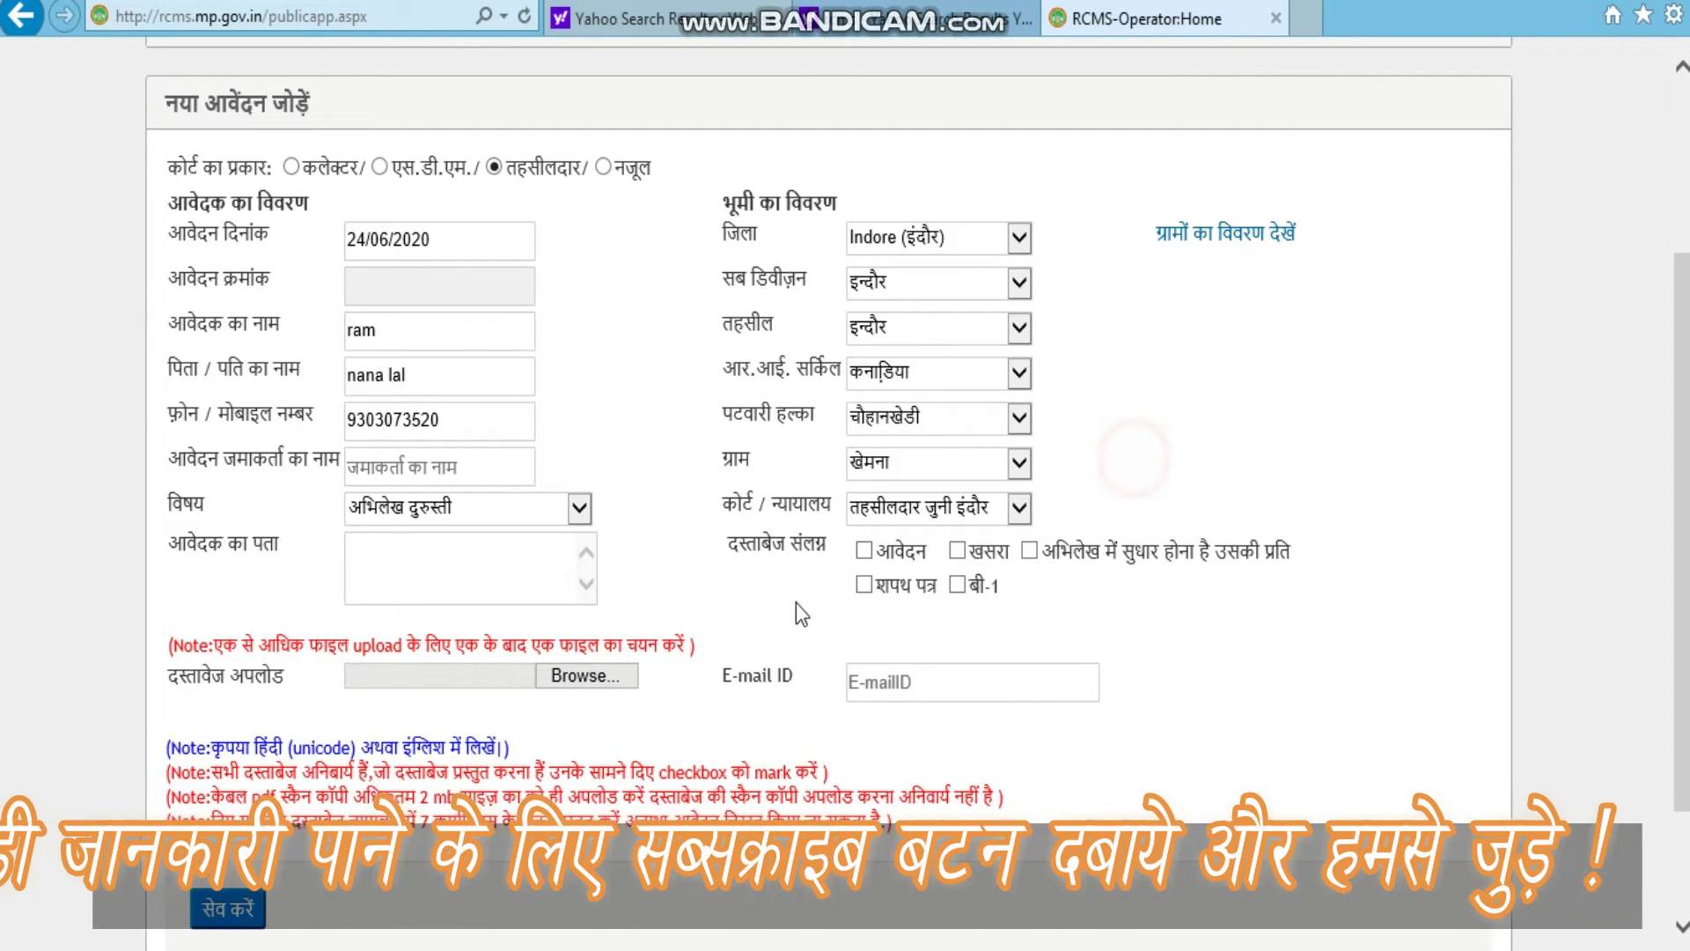
left_click(378, 588)
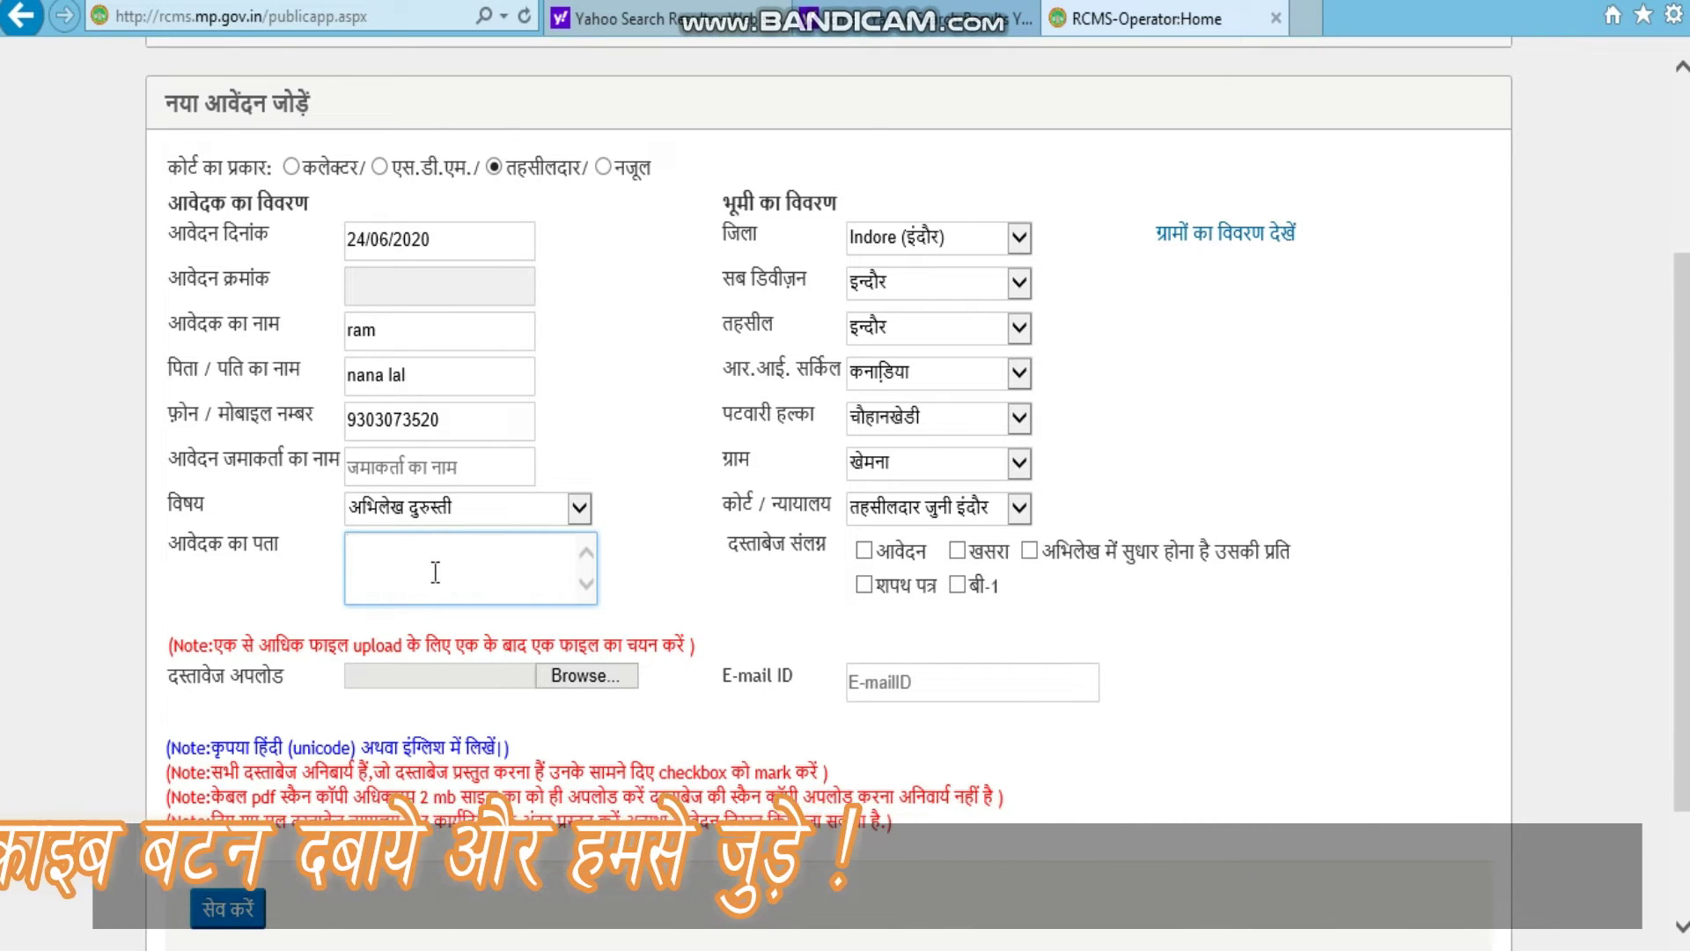
Step: Tick आवेदन, खसरा, the record-correction copy, शपथ पत्र and बी-1, leaving the address blank
left_click(787, 595)
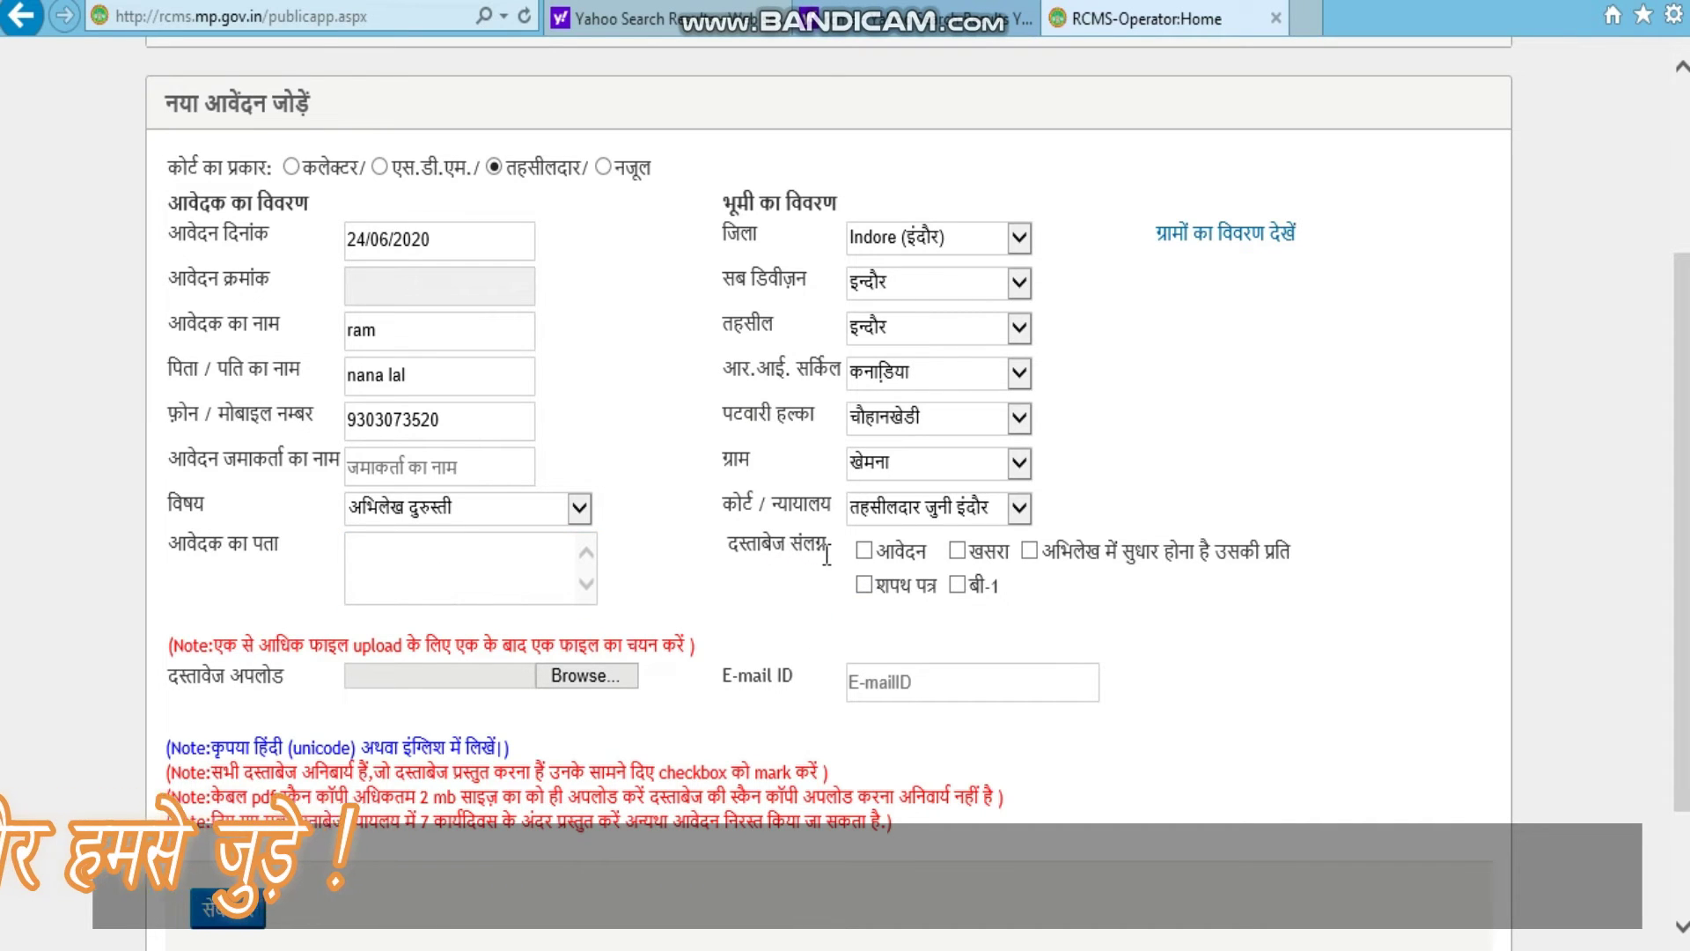
left_click(863, 550)
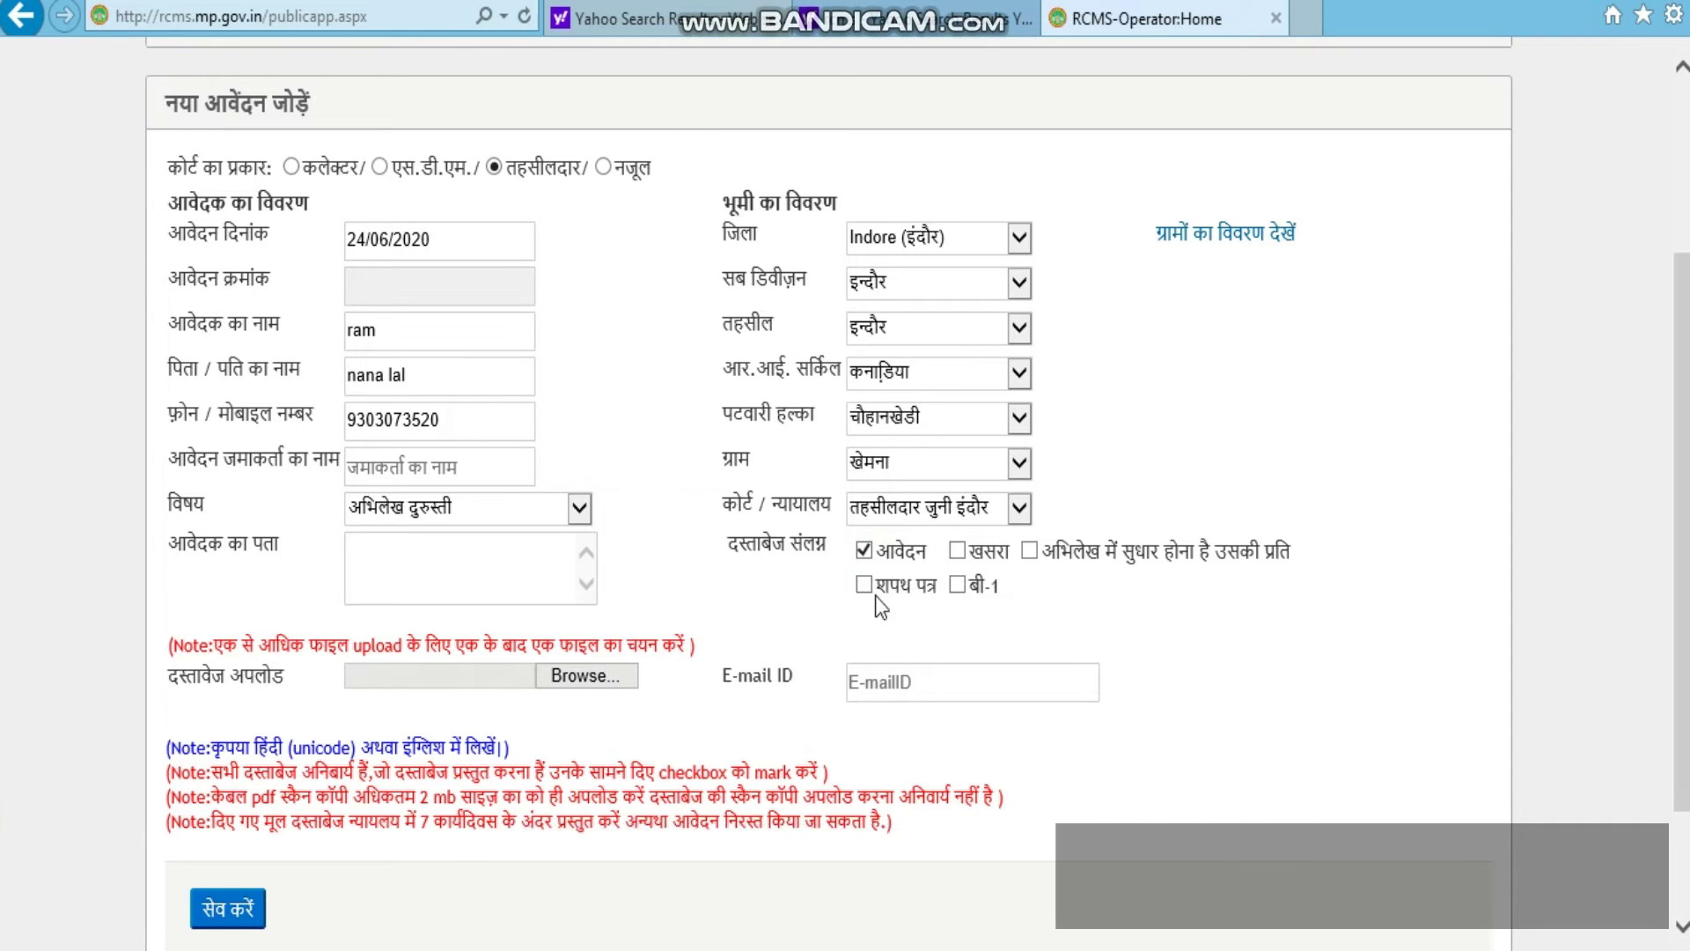
left_click(956, 552)
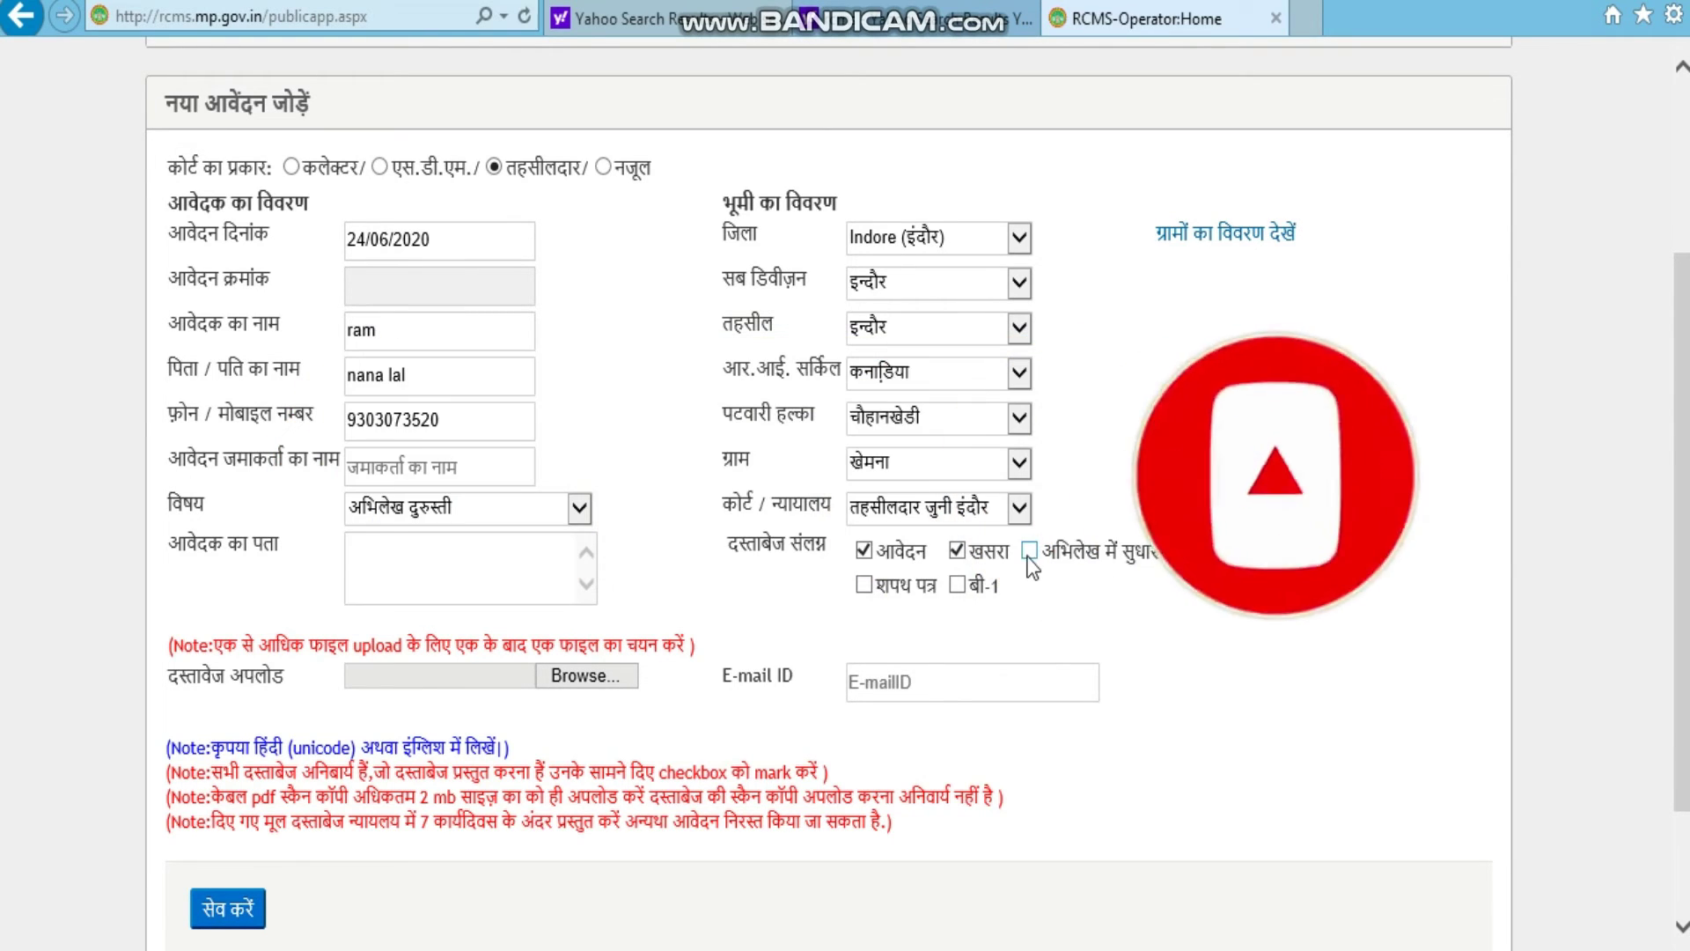
left_click(1028, 553)
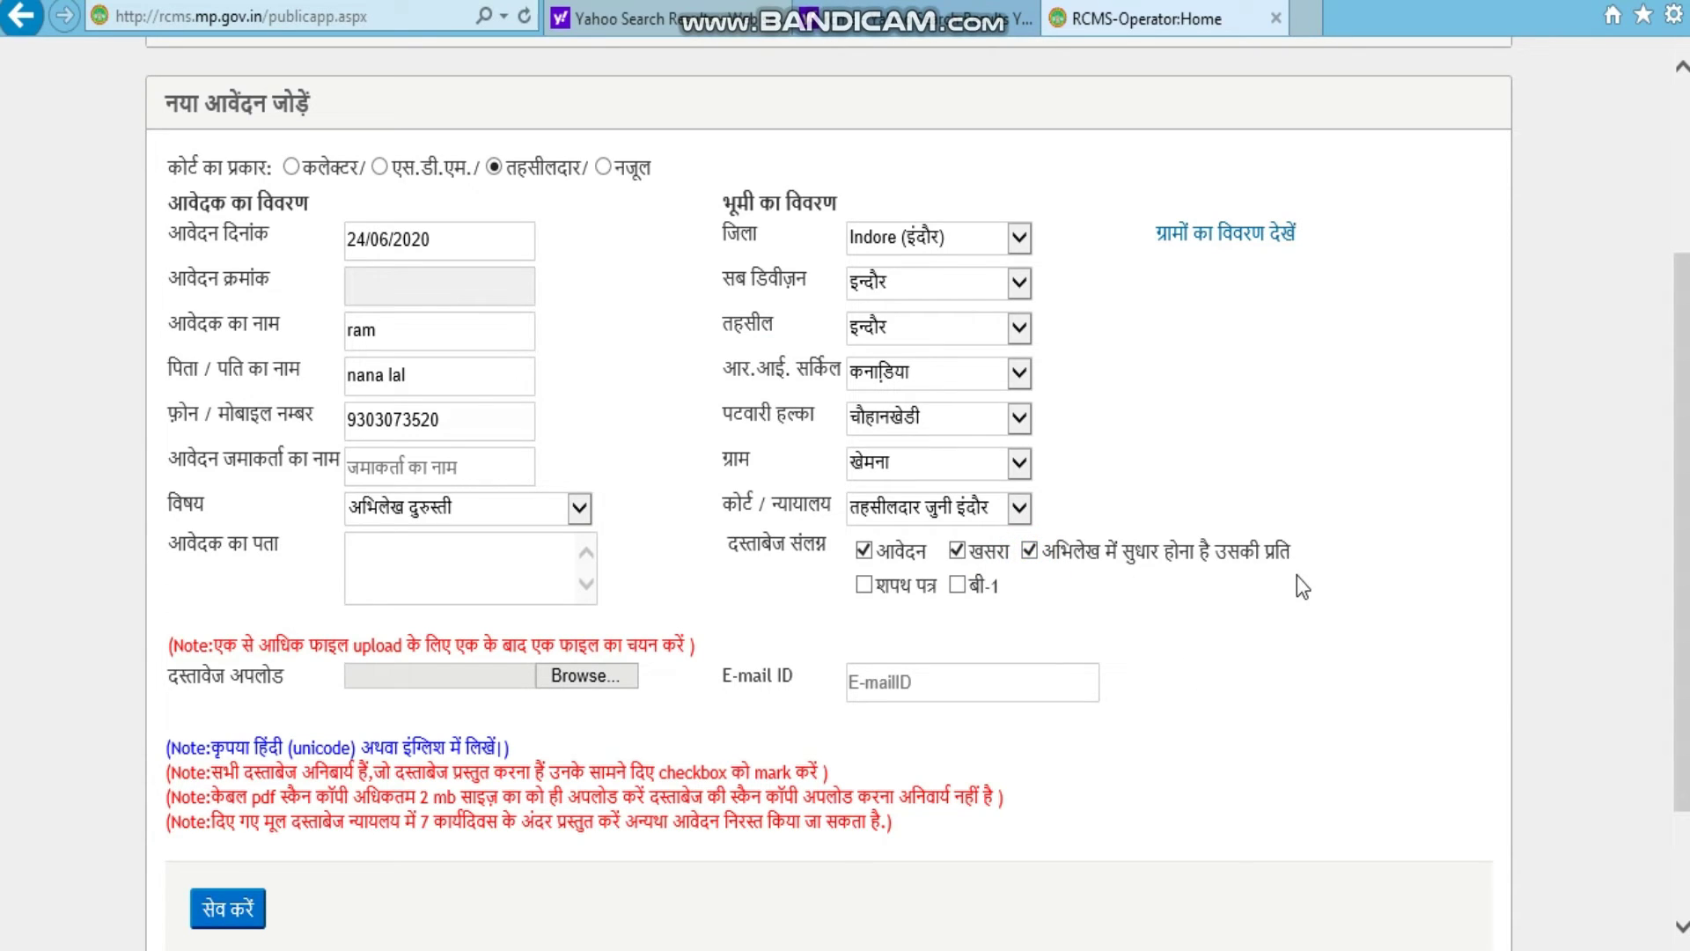
left_click(865, 587)
left_click(957, 585)
left_click(490, 568)
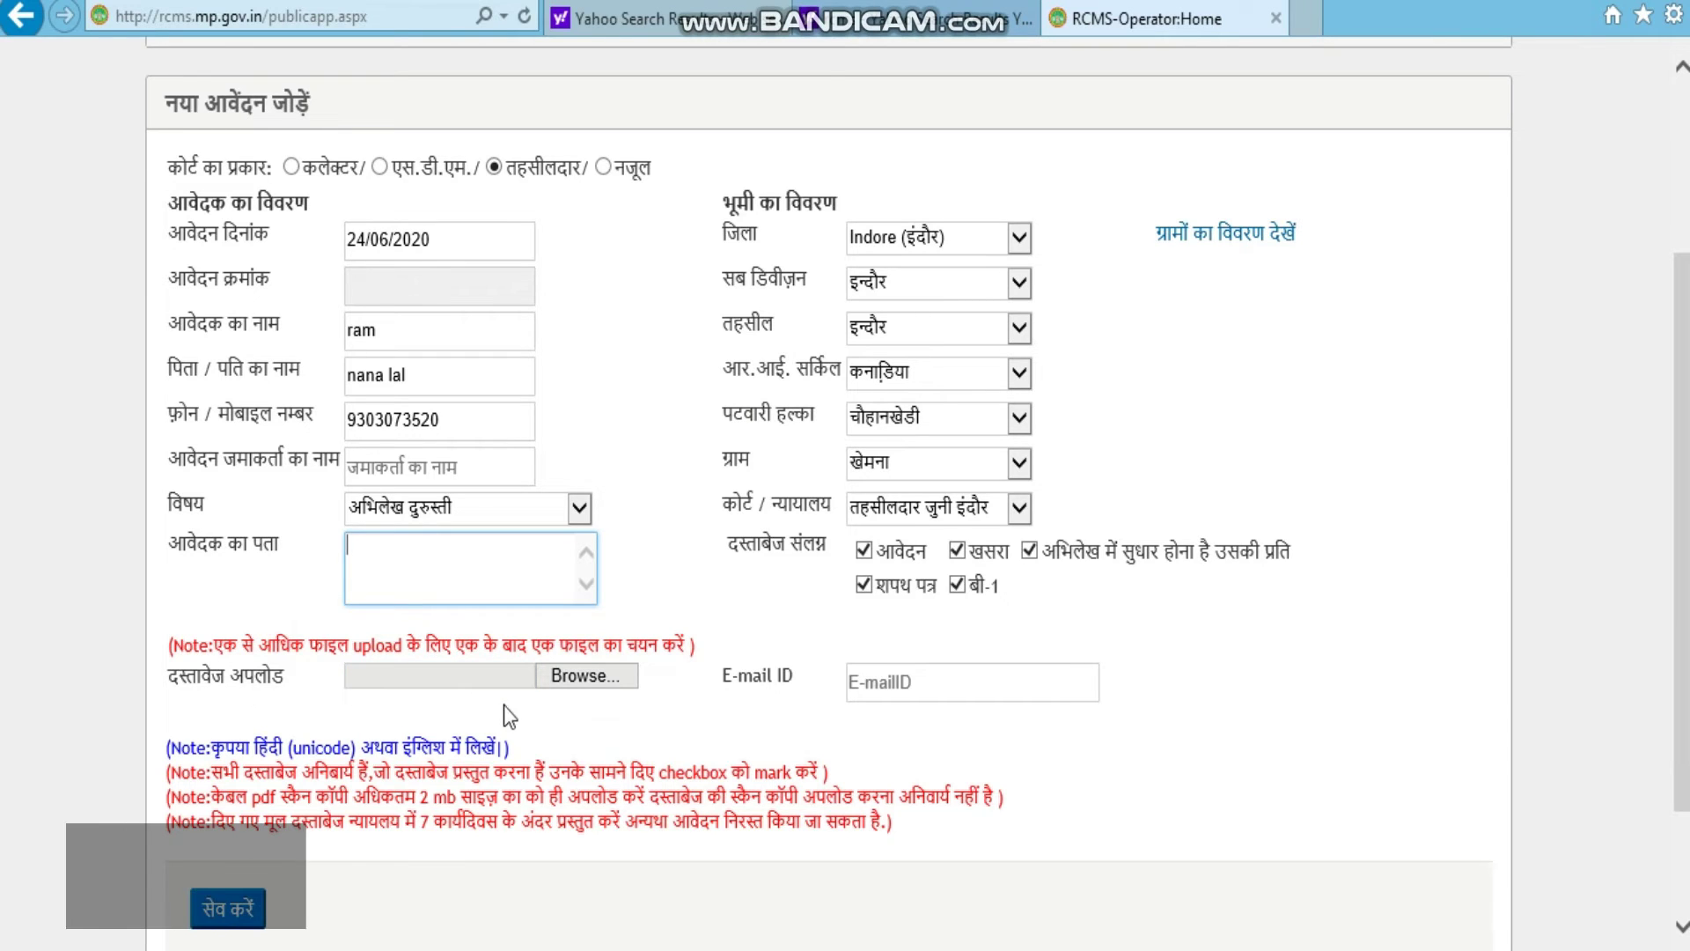
left_click(539, 710)
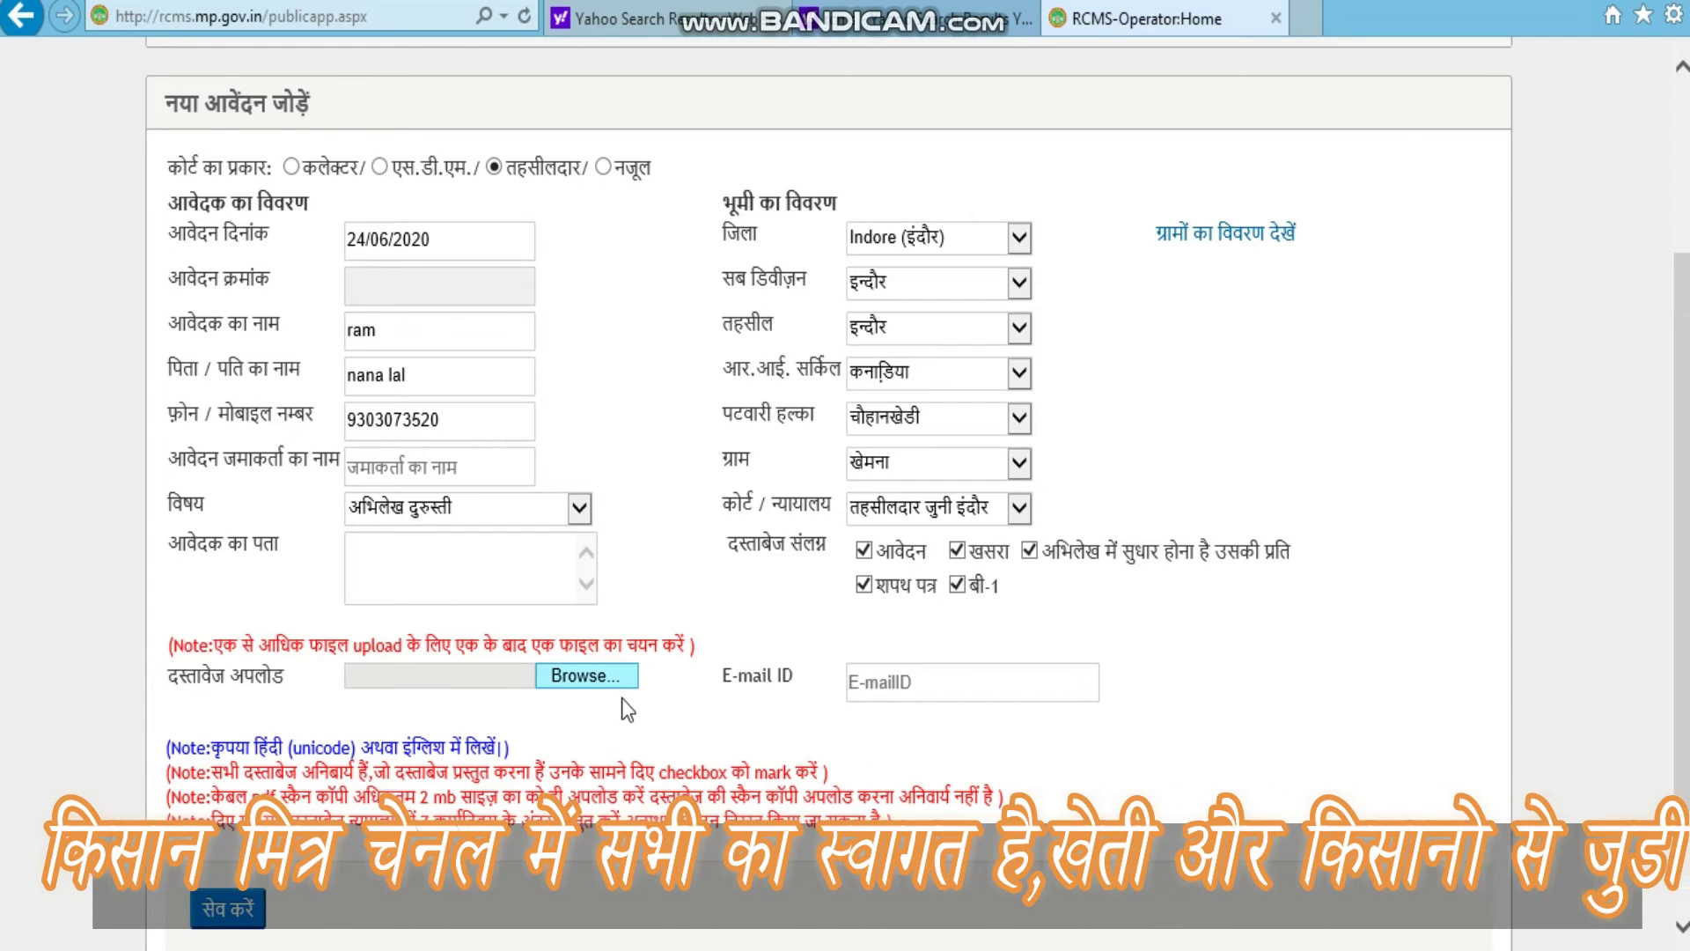
left_click(861, 683)
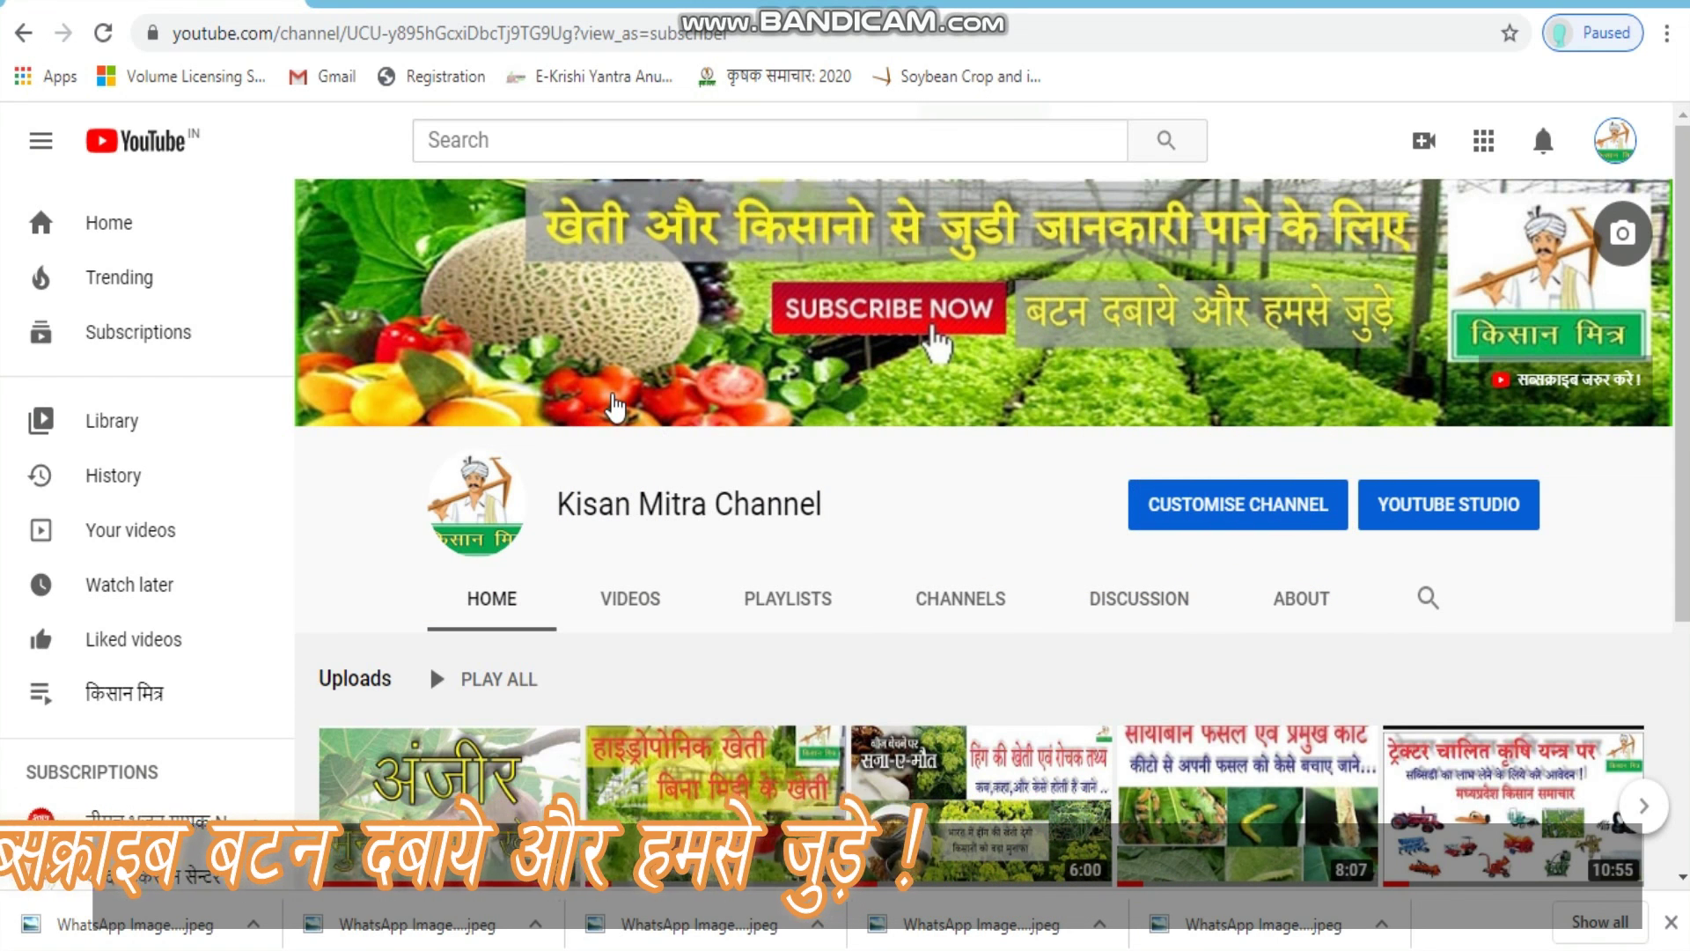
mouse_move(275, 922)
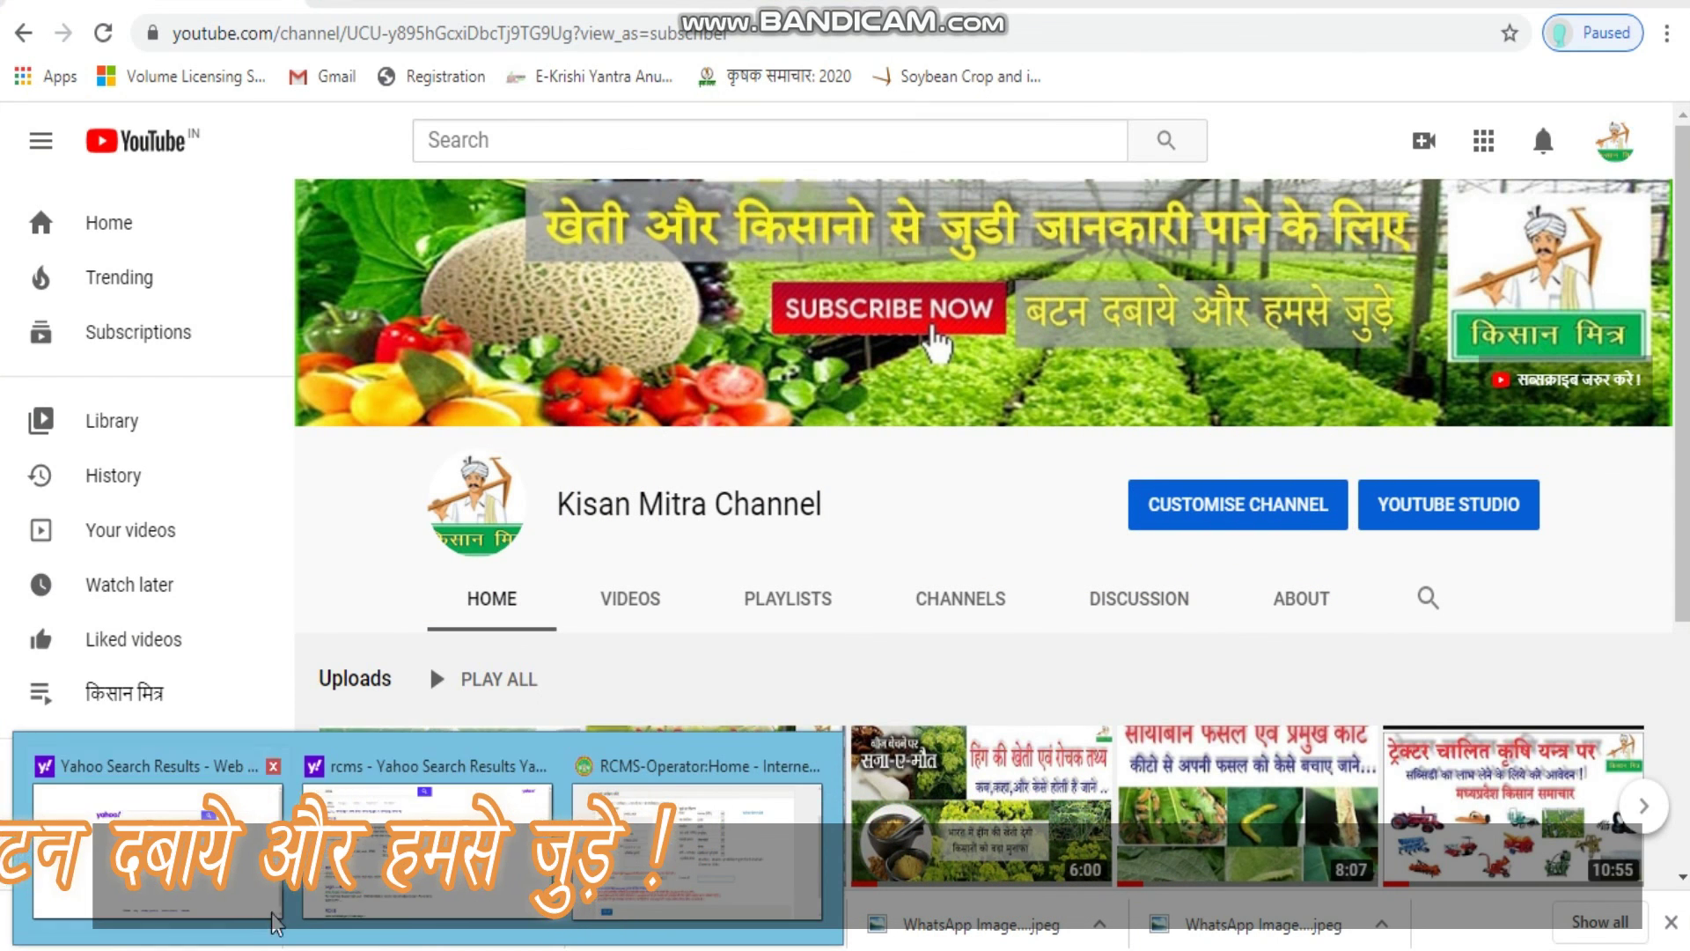
left_click(620, 863)
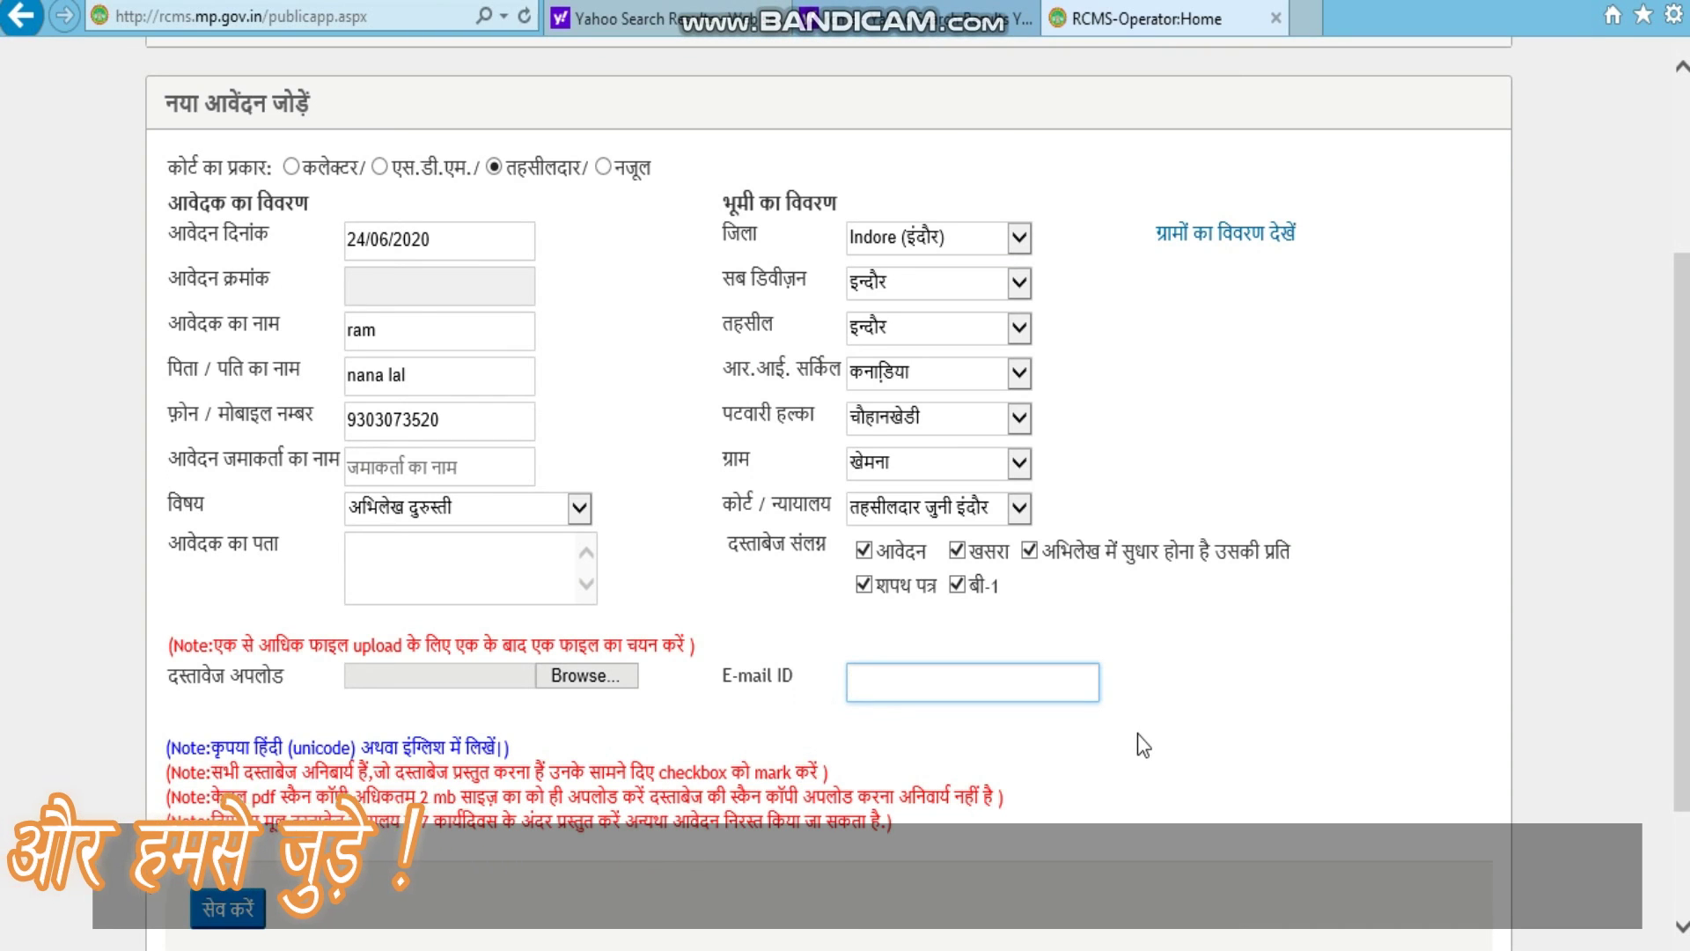